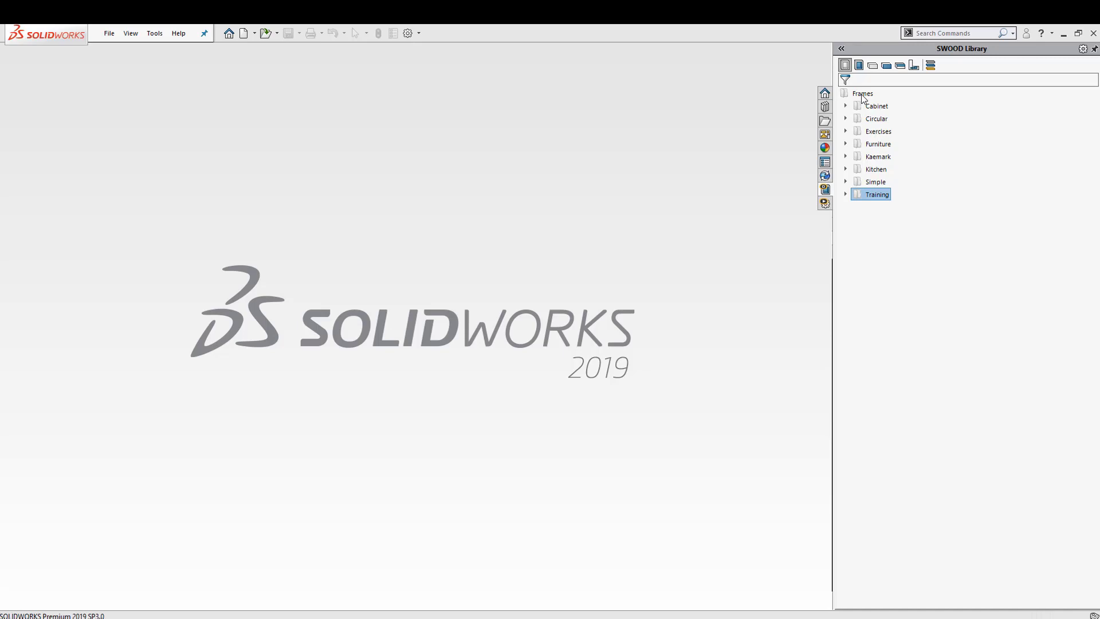
# Create a new frame named Closed Cabinet in the Frames library and open it for editing.
pyautogui.click(891, 143)
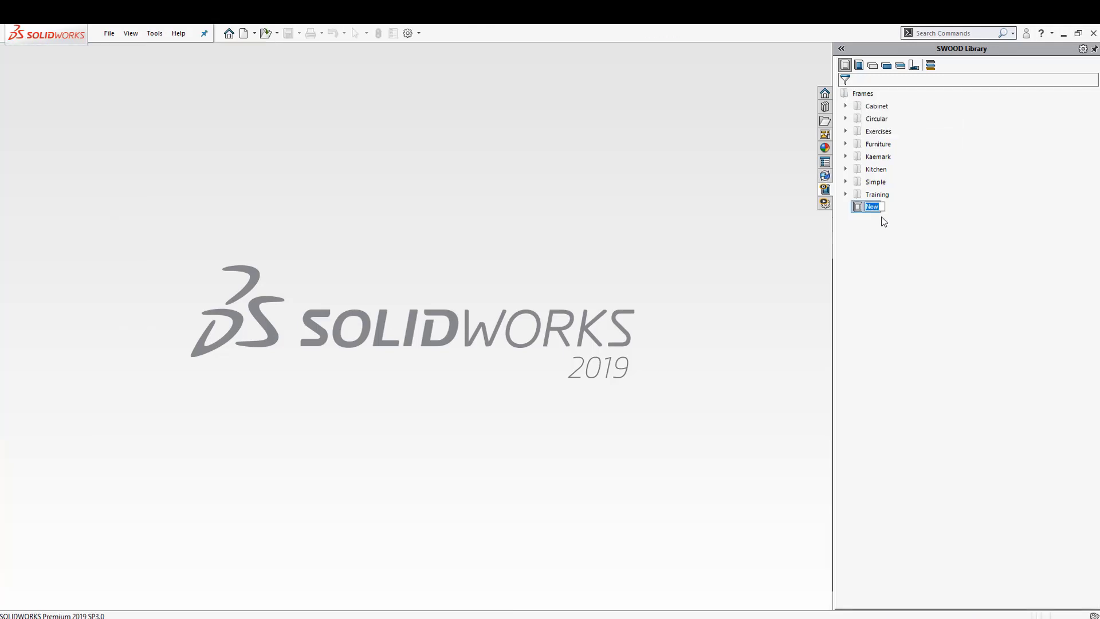
pyautogui.write('Closed Cabinet')
pyautogui.press('Return')
pyautogui.rightClick(893, 210)
pyautogui.click(912, 215)
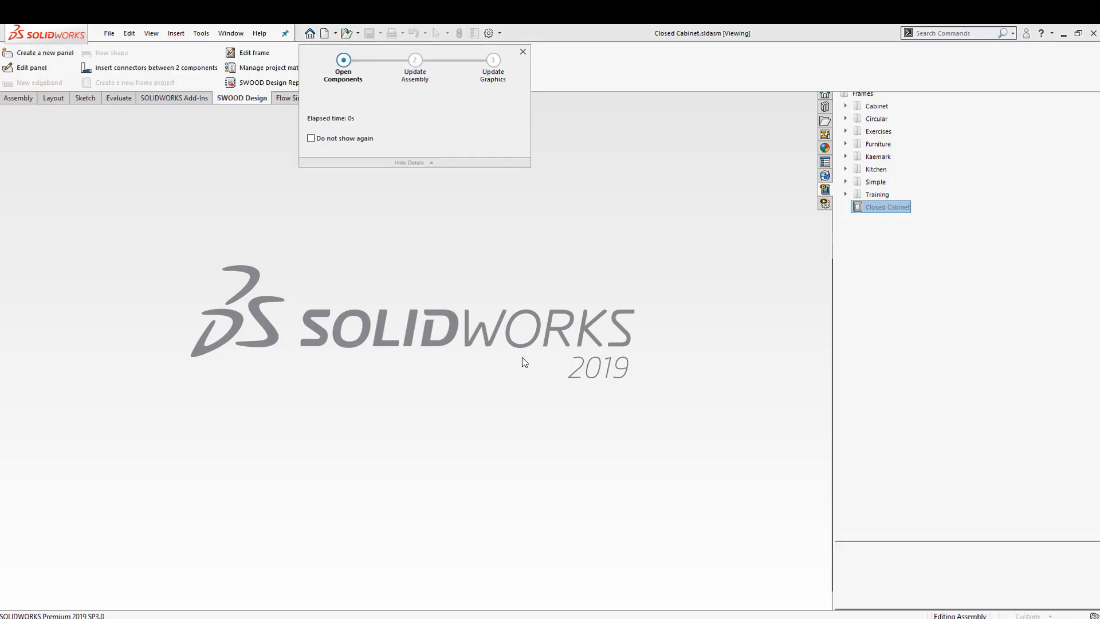
pyautogui.moveTo(524, 366); pyautogui.dragTo(524, 336, button='middle')
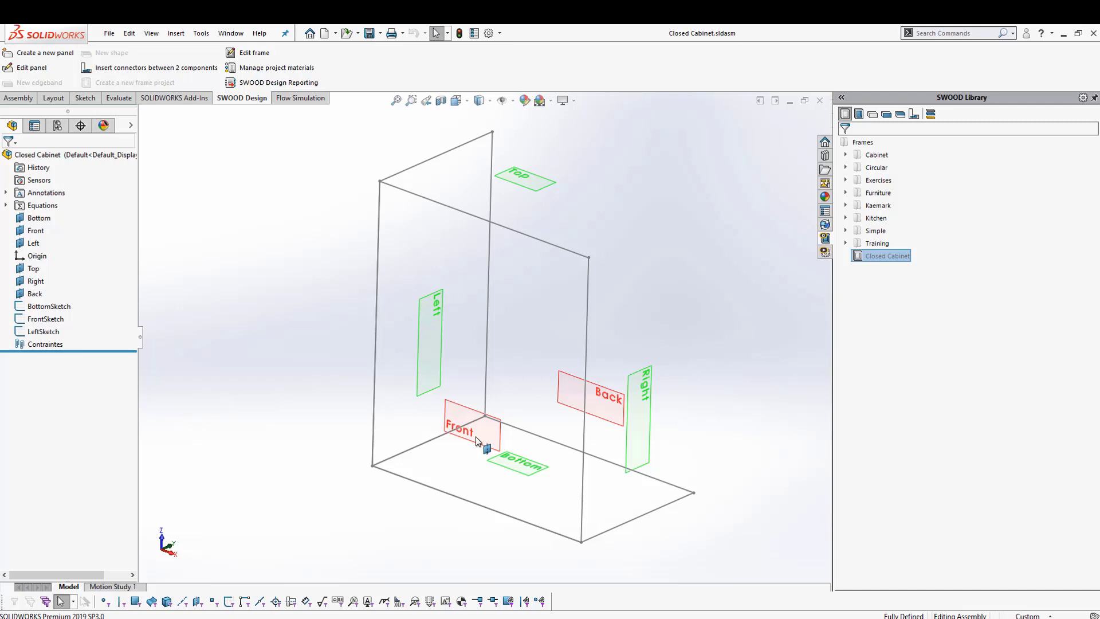
# Review the frame's width, height and depth settings and close them without changes.
pyautogui.click(246, 53)
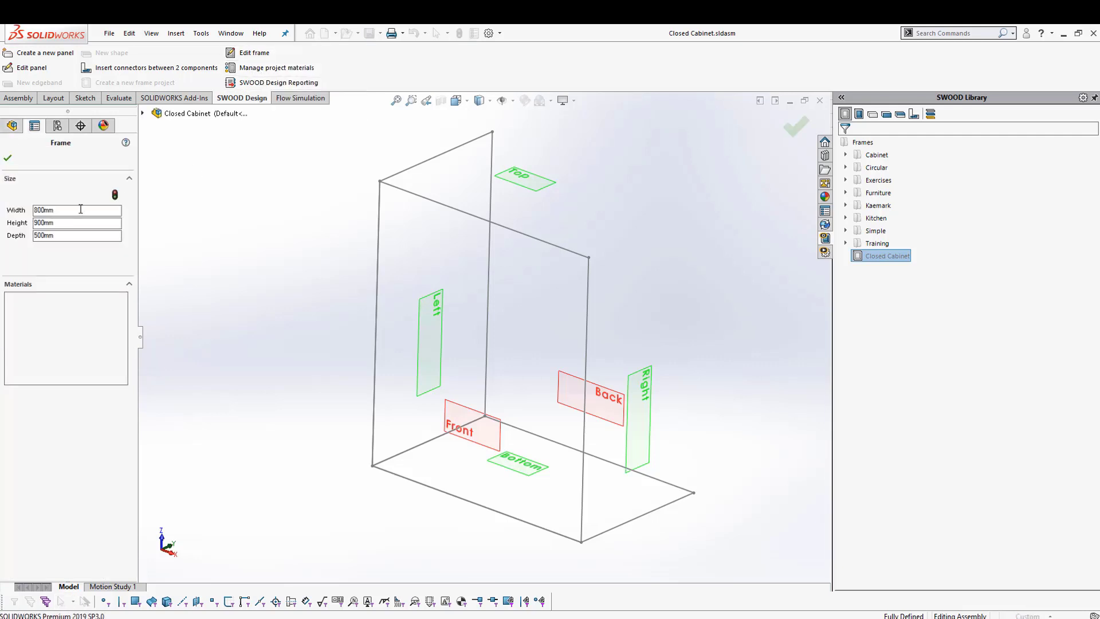
pyautogui.click(67, 208)
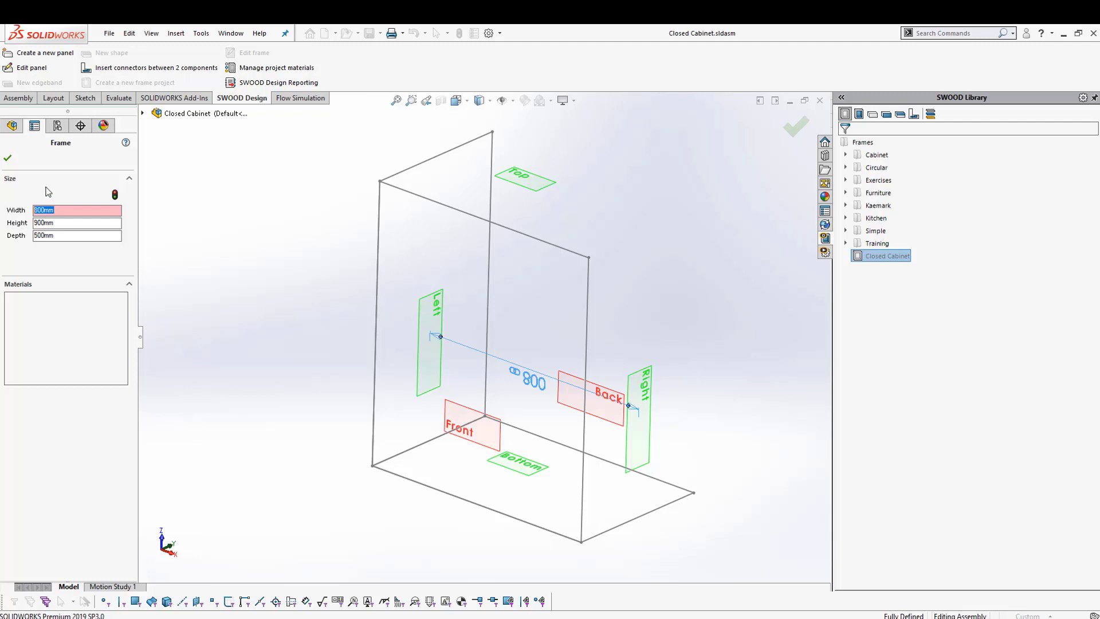
pyautogui.click(58, 223)
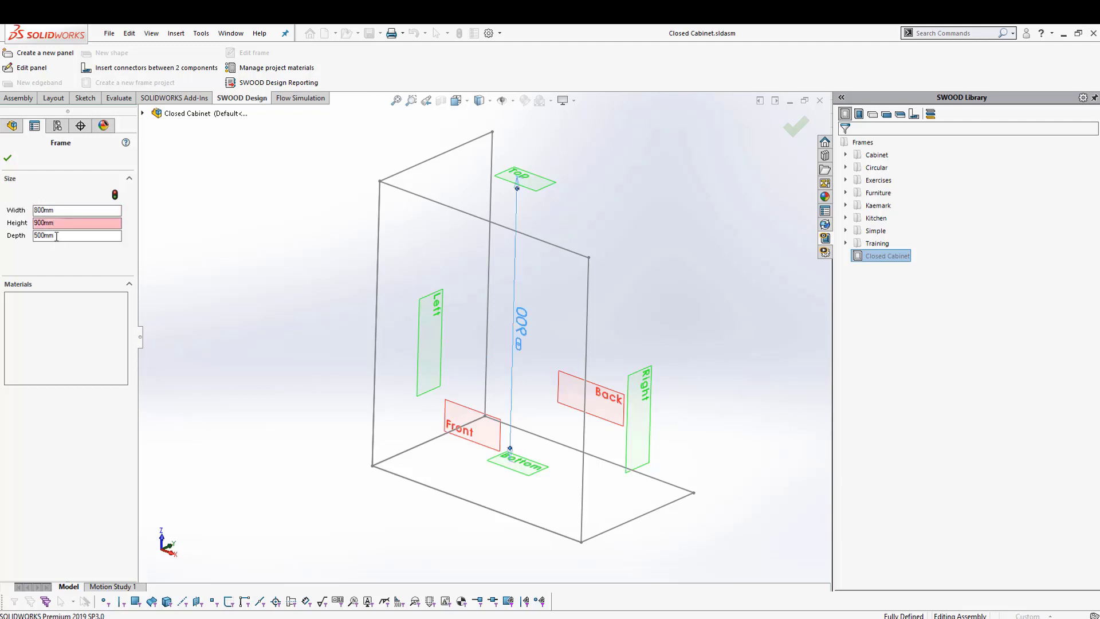
pyautogui.click(56, 237)
pyautogui.click(7, 158)
pyautogui.moveTo(520, 346)
pyautogui.mouseDown(button='middle')
pyautogui.moveTo(487, 326)
pyautogui.moveTo(541, 314)
pyautogui.moveTo(528, 348)
pyautogui.mouseUp(button='middle')
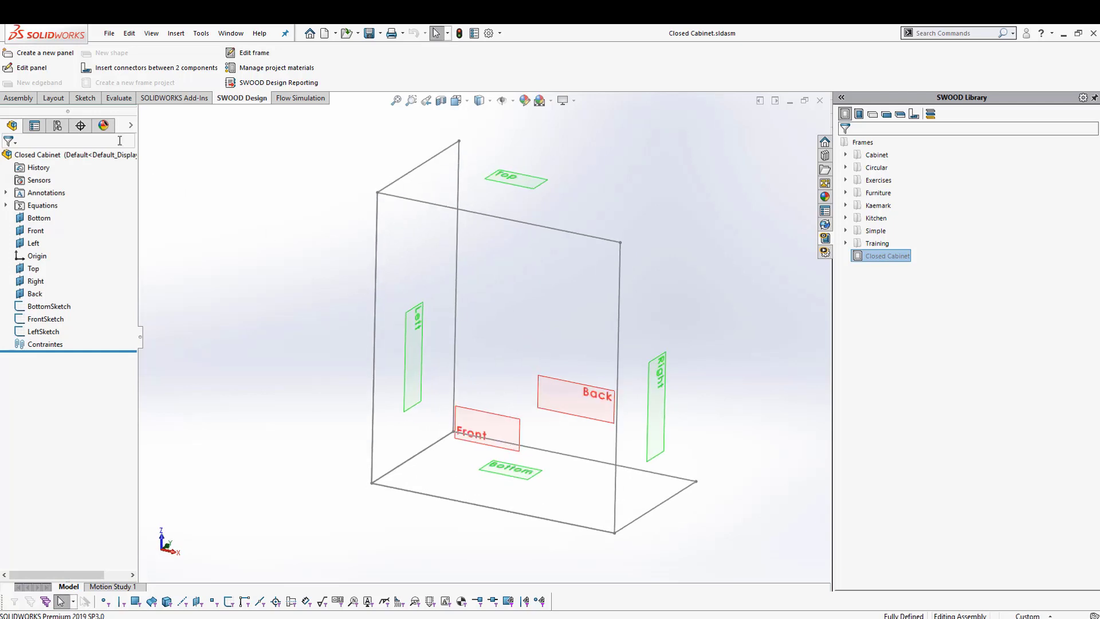
# Start creating new panels in the Closed Cabinet frame.
pyautogui.click(43, 54)
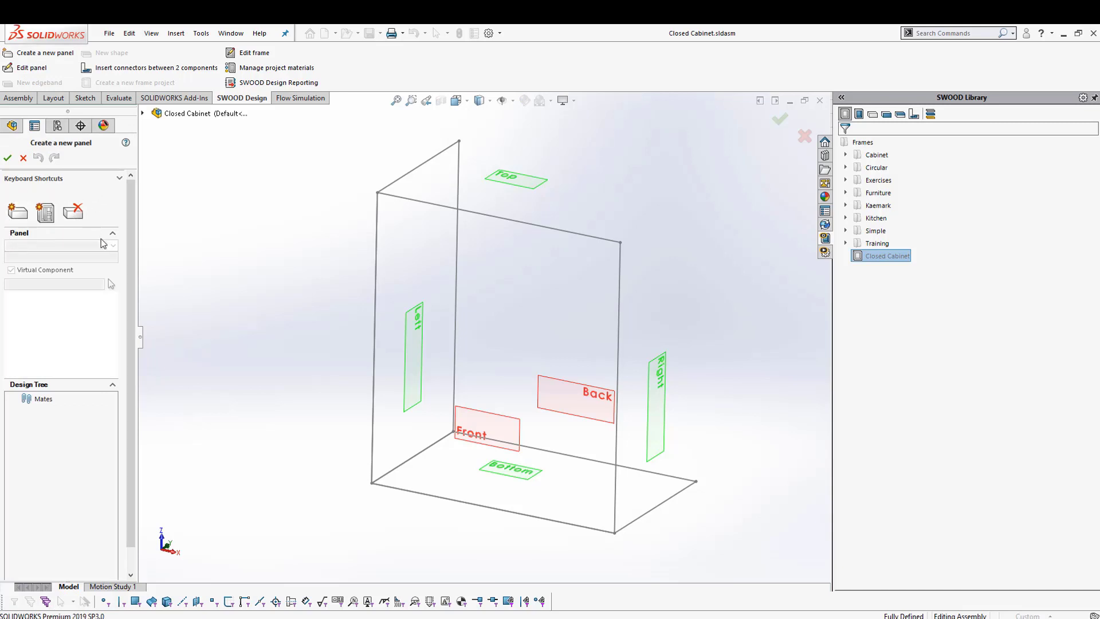
pyautogui.click(20, 212)
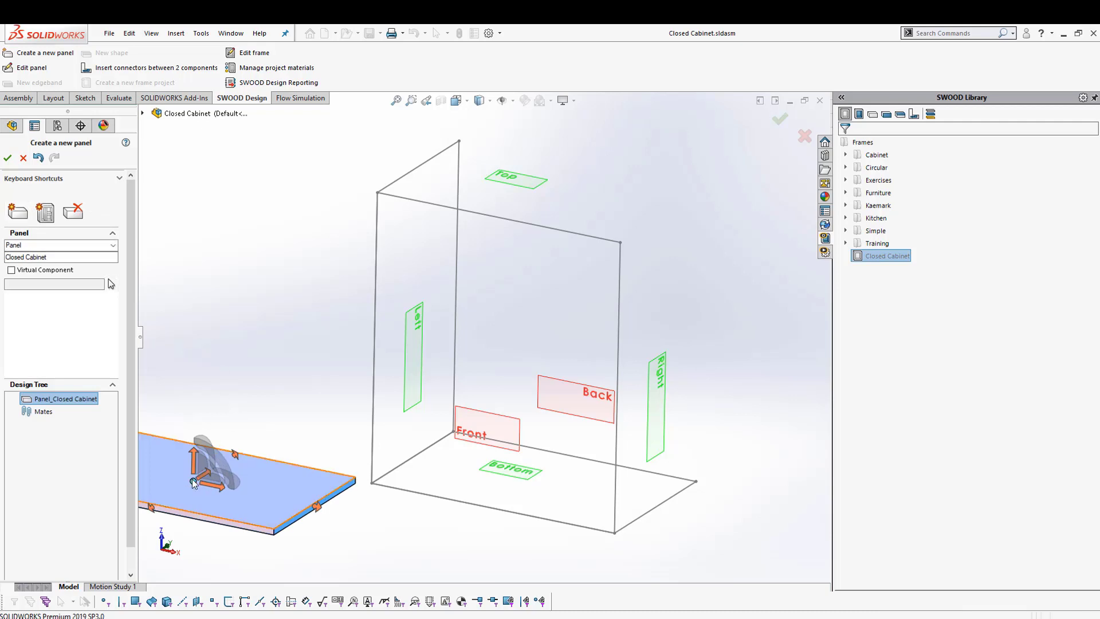
pyautogui.moveTo(197, 484); pyautogui.dragTo(648, 299)
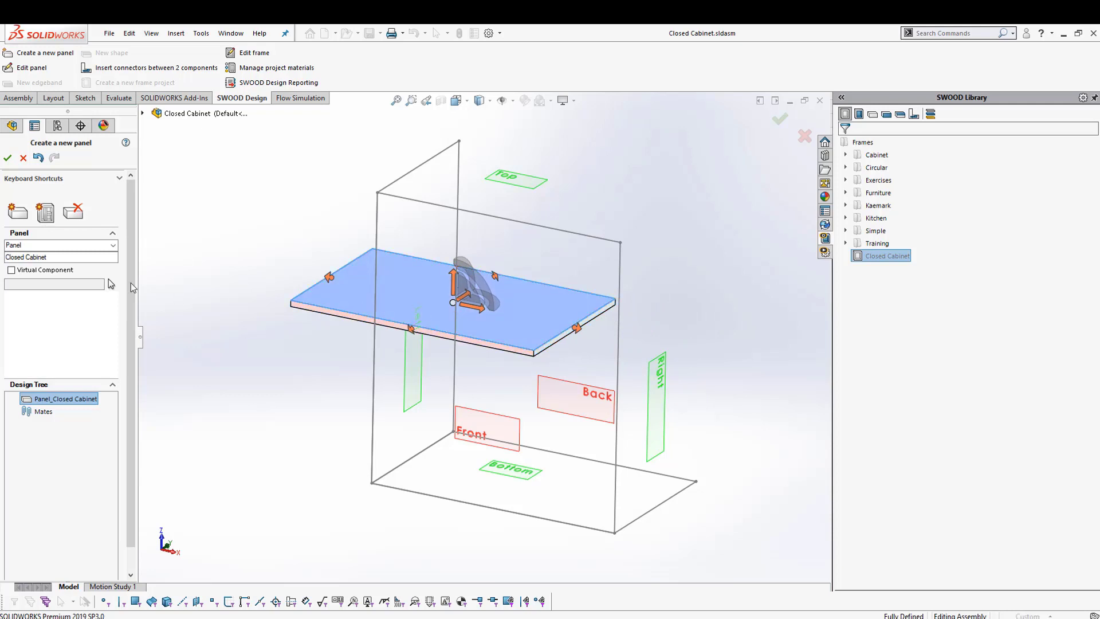
pyautogui.click(82, 213)
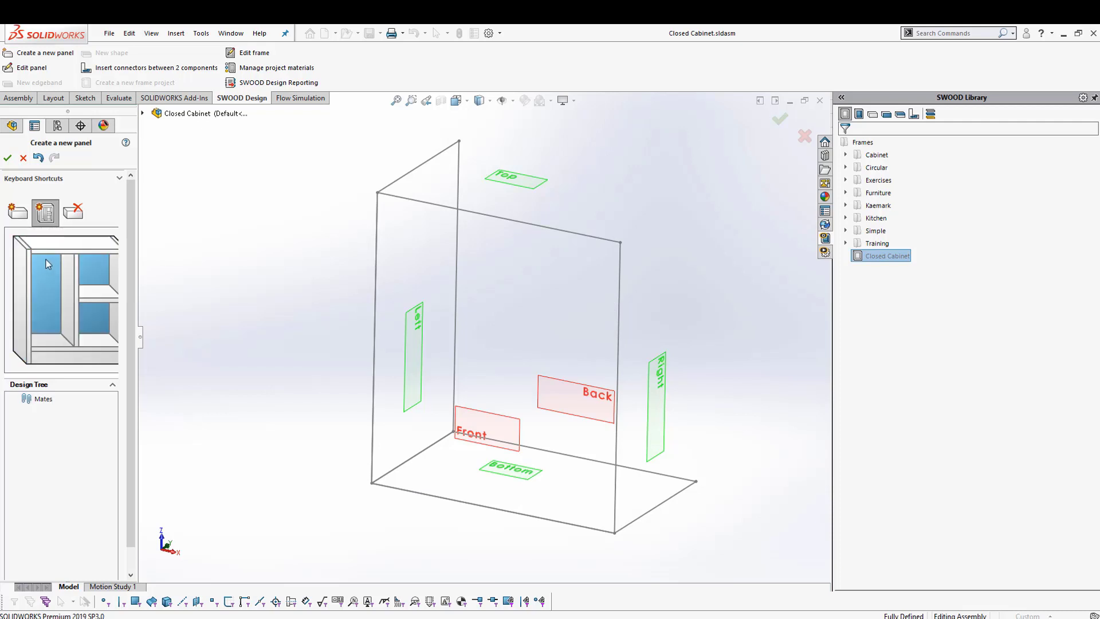
# Add a predefined top panel and mate its ends to the frame's Left and Right planes.
pyautogui.click(48, 243)
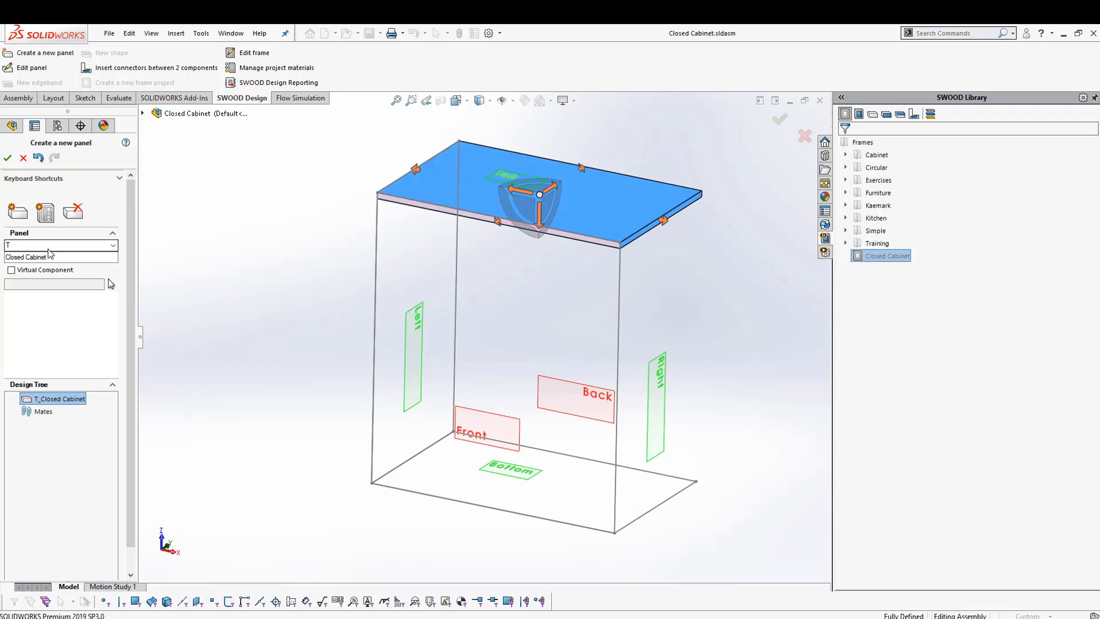
pyautogui.moveTo(472, 178)
pyautogui.mouseDown(button='middle')
pyautogui.moveTo(510, 201)
pyautogui.moveTo(468, 166)
pyautogui.moveTo(481, 175)
pyautogui.mouseUp(button='middle')
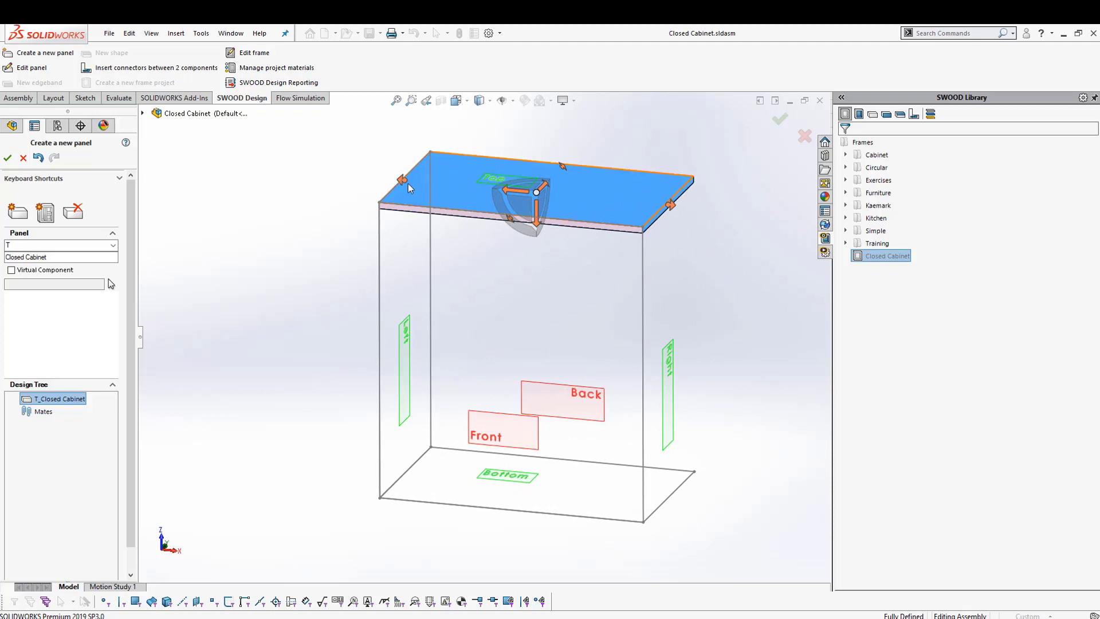
pyautogui.moveTo(403, 183); pyautogui.dragTo(405, 355)
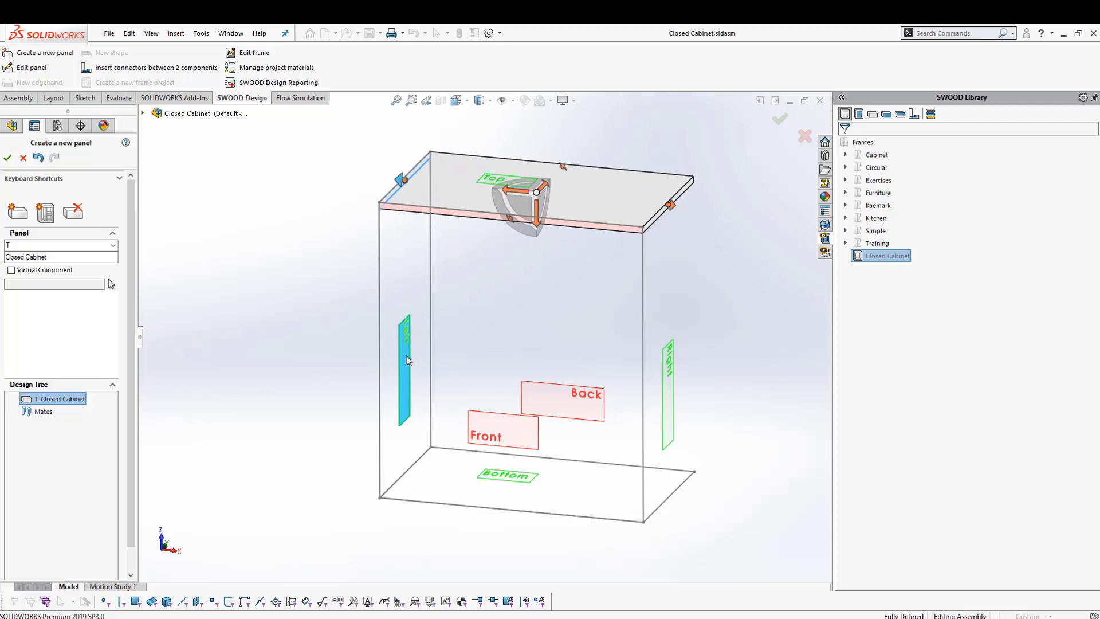
pyautogui.moveTo(407, 356); pyautogui.dragTo(406, 356)
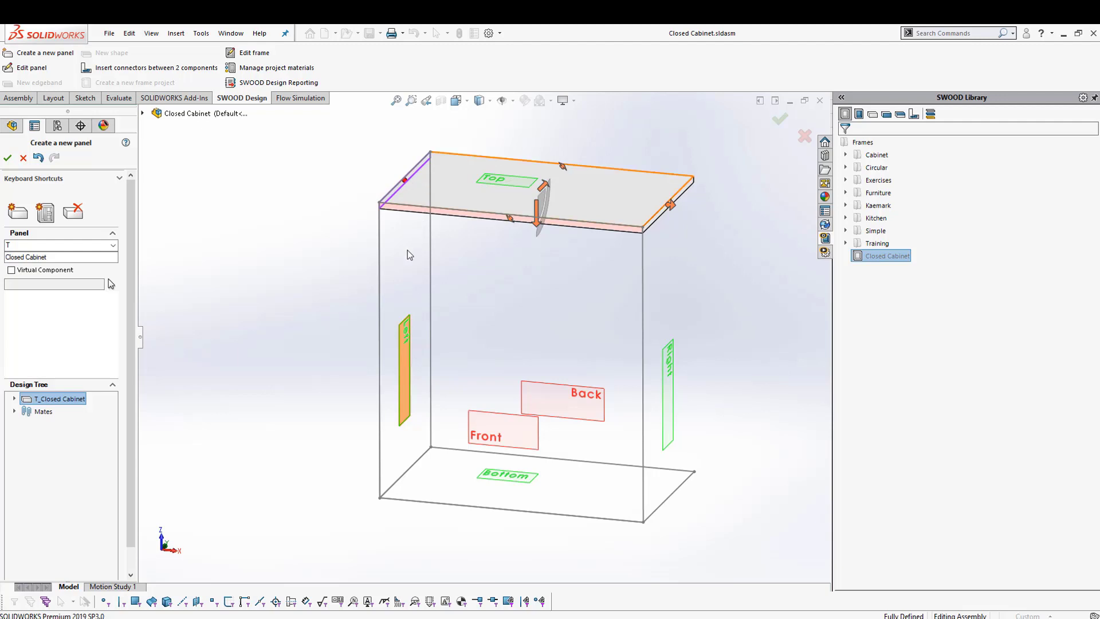
pyautogui.moveTo(671, 205); pyautogui.dragTo(662, 377)
pyautogui.moveTo(548, 280); pyautogui.dragTo(561, 166, button='middle')
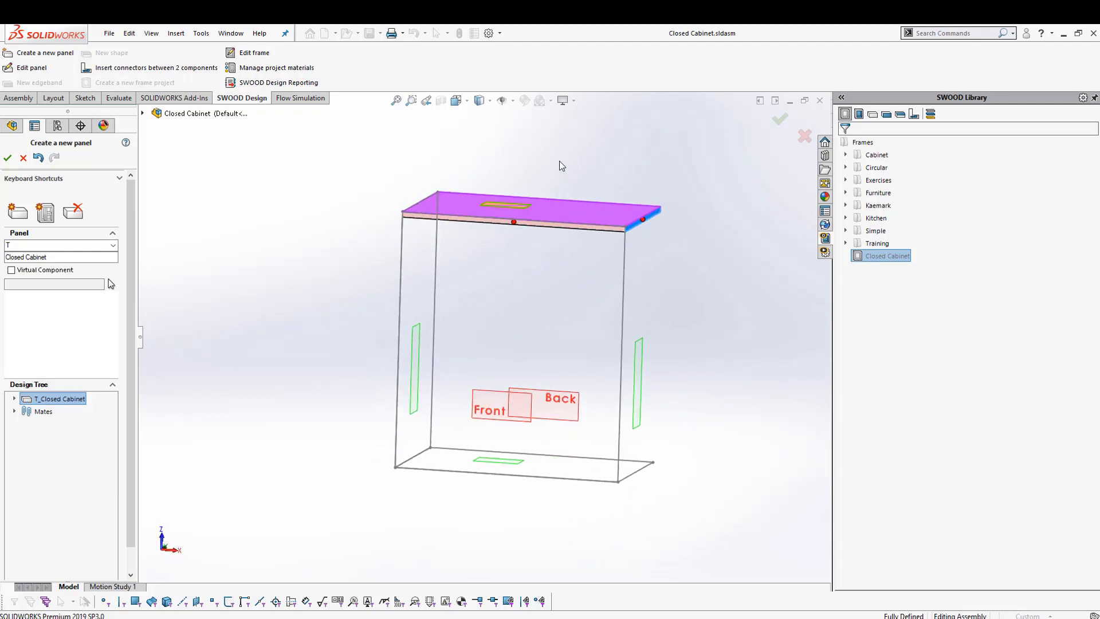
# Add a predefined left side panel and mate its upper end to the underside of the top panel.
pyautogui.click(44, 212)
pyautogui.scroll(-2, 473, 207)
pyautogui.moveTo(473, 206); pyautogui.dragTo(458, 164, button='middle')
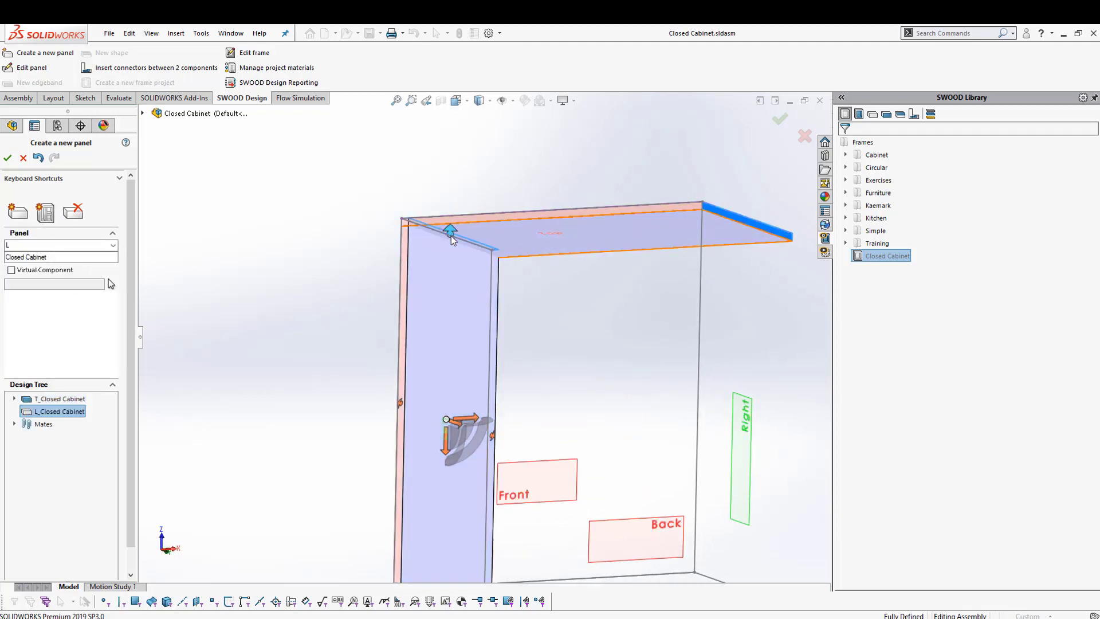
pyautogui.click(454, 245)
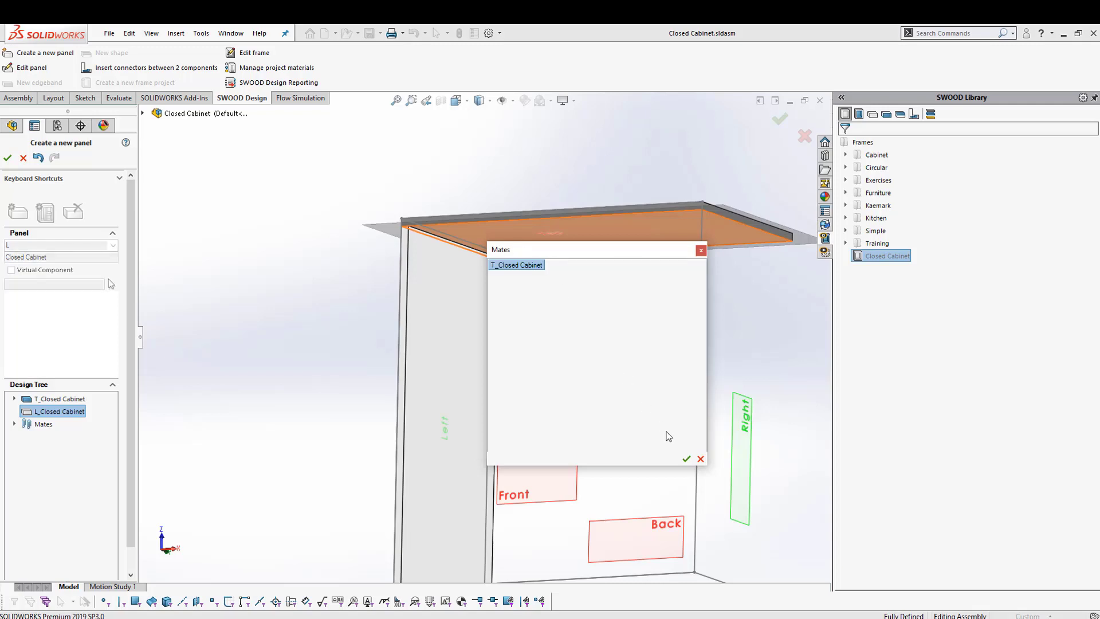
pyautogui.click(686, 457)
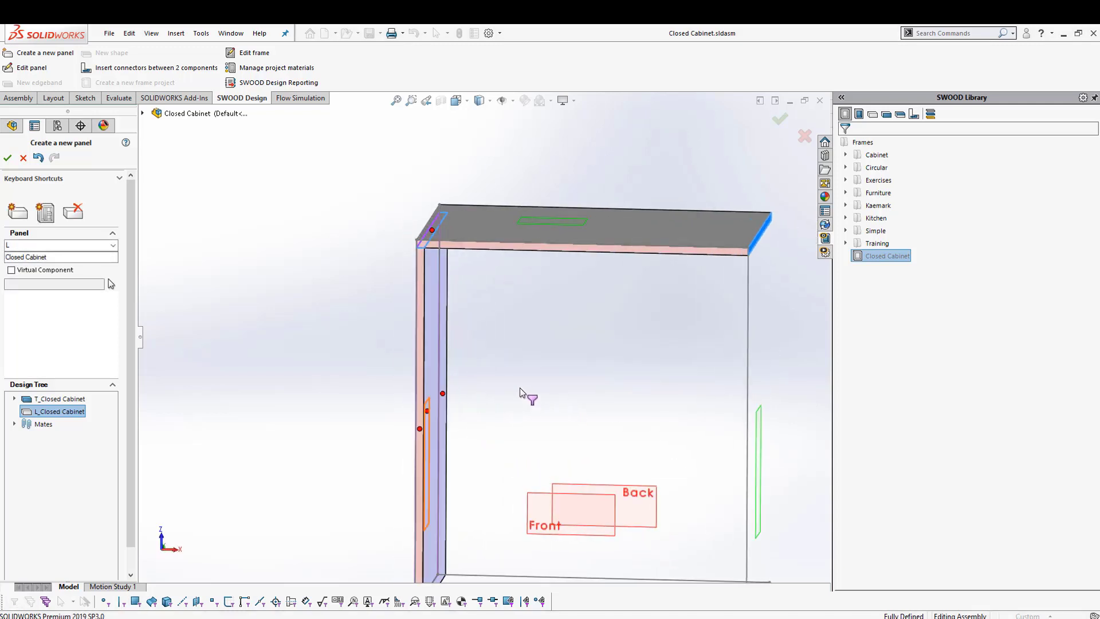
# Add a predefined right side panel and mate its upper end to the top panel.
pyautogui.click(45, 213)
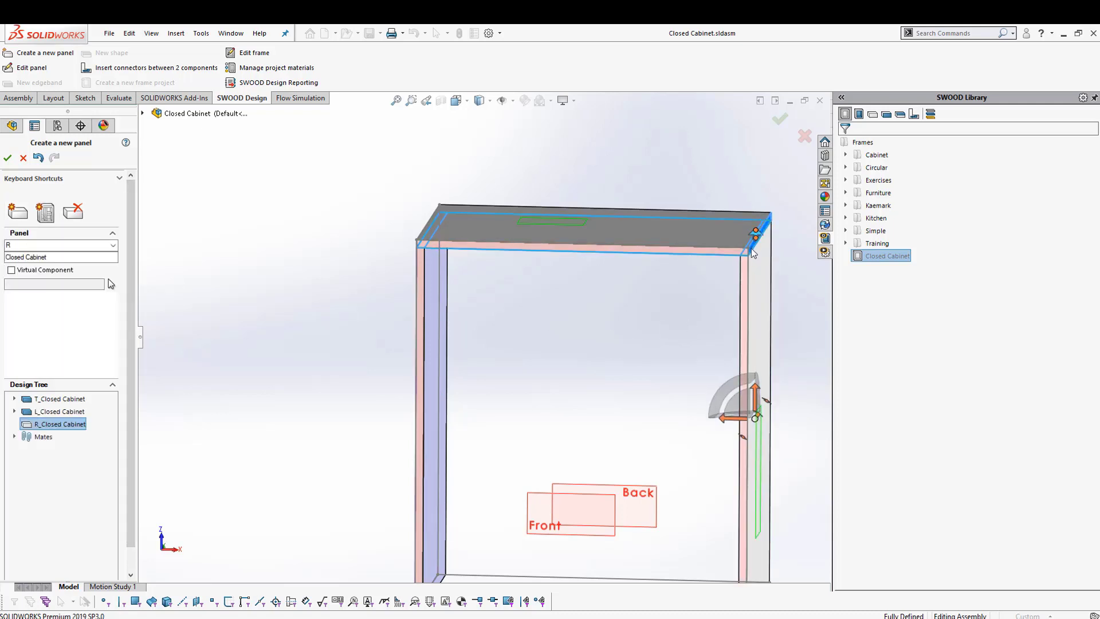
pyautogui.scroll(2, 735, 374)
pyautogui.scroll(-2, 679, 444)
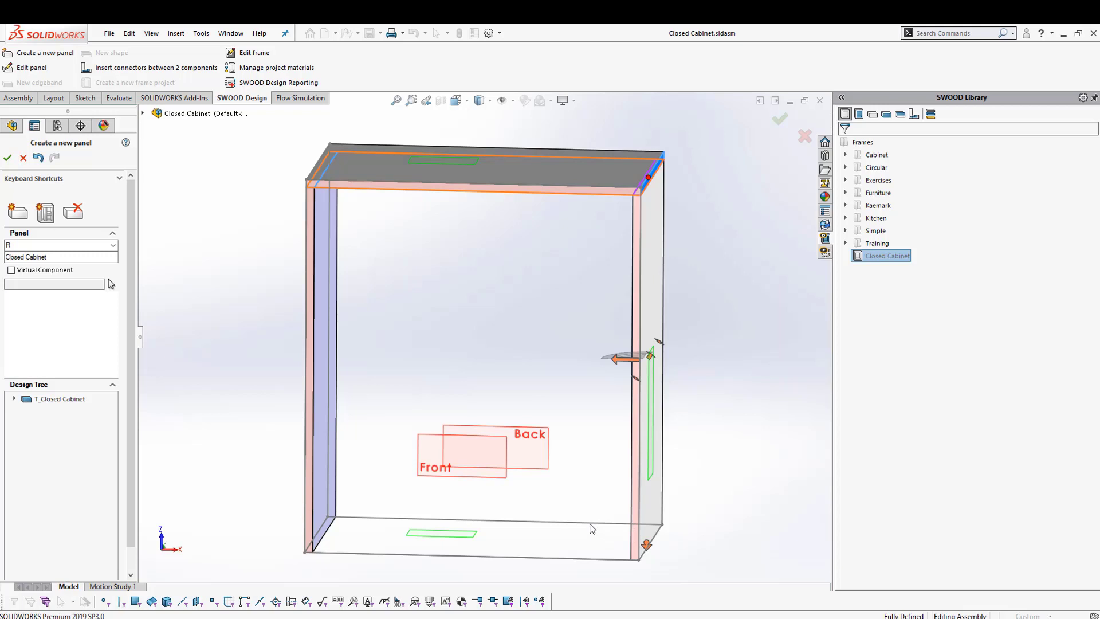
# Add a predefined bottom panel and mate its ends to the inner faces of the left and right side panels.
pyautogui.click(45, 214)
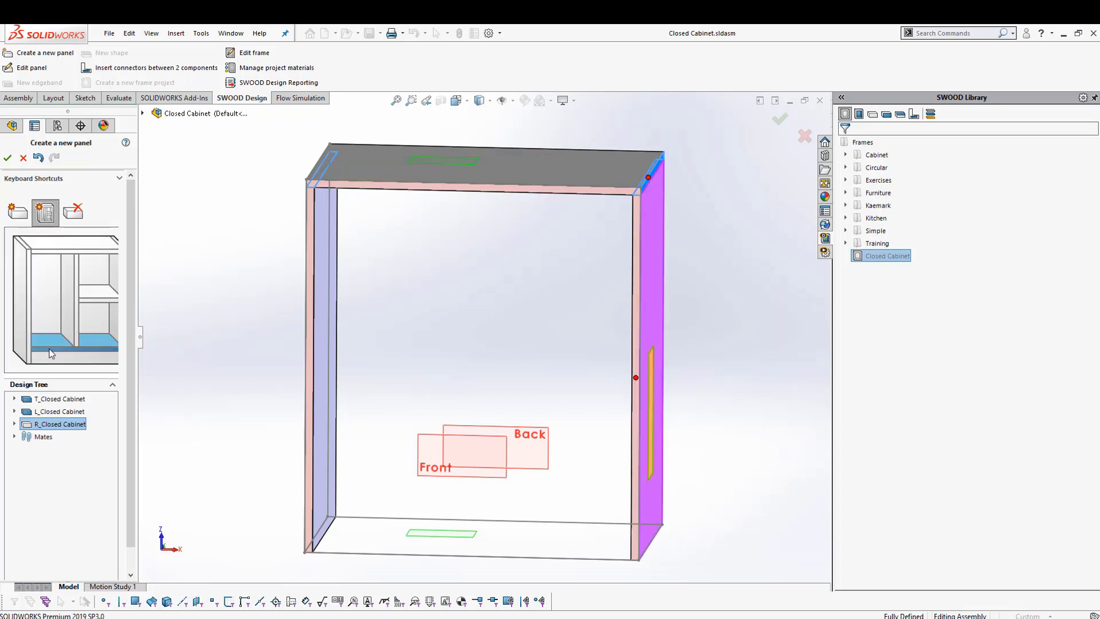
pyautogui.click(50, 354)
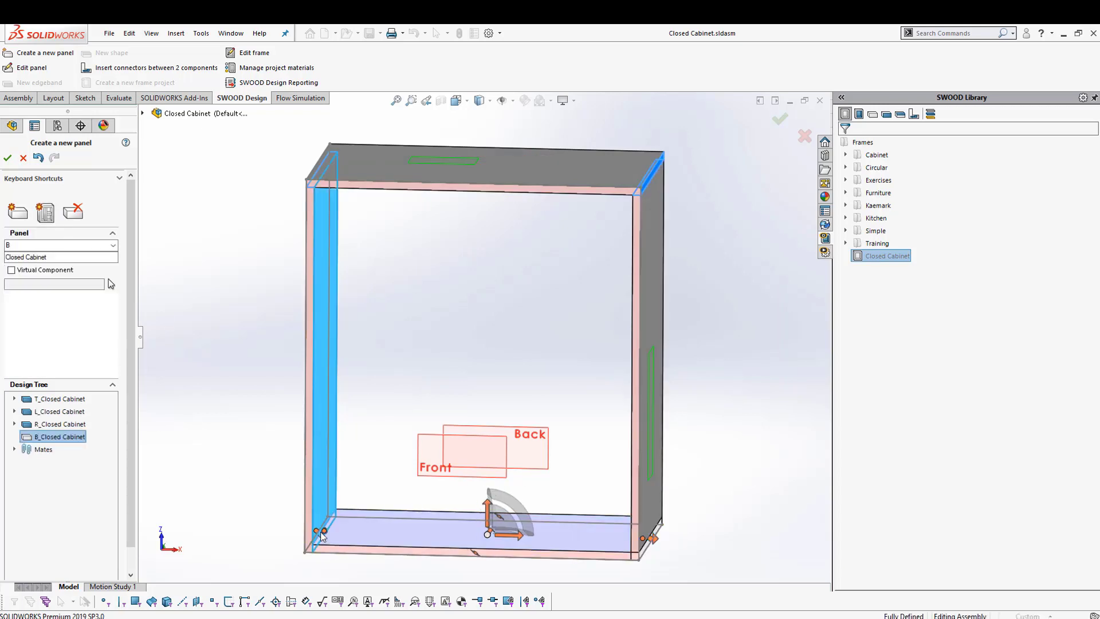
pyautogui.moveTo(323, 534); pyautogui.dragTo(324, 534)
pyautogui.moveTo(538, 432); pyautogui.dragTo(579, 474, button='middle')
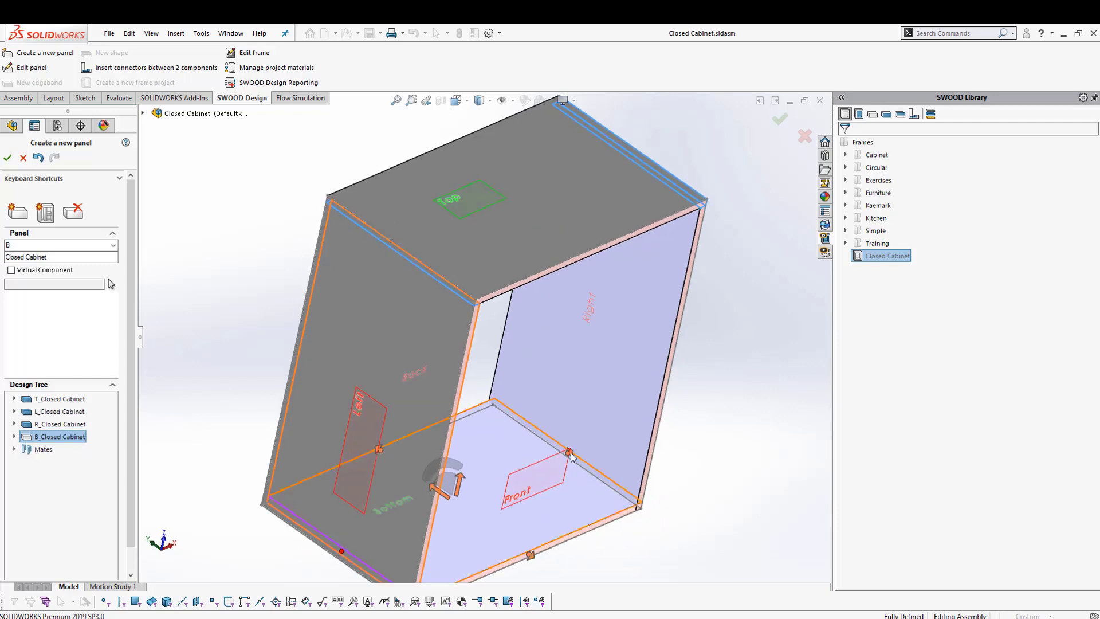
pyautogui.moveTo(570, 453); pyautogui.dragTo(573, 454)
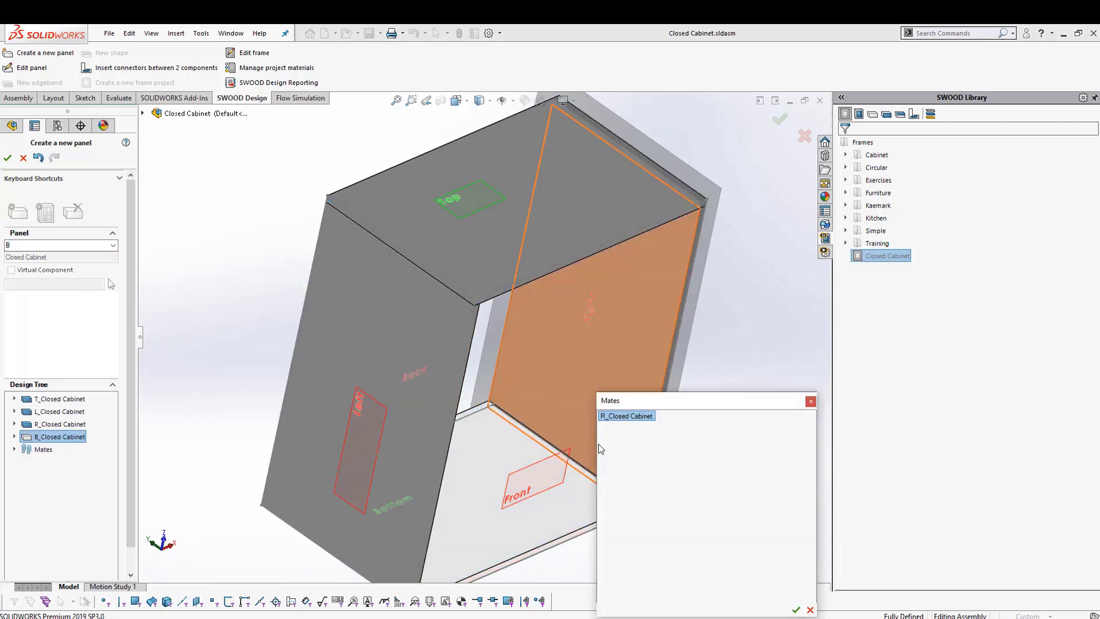
pyautogui.click(804, 606)
pyautogui.moveTo(764, 579); pyautogui.dragTo(537, 392, button='middle')
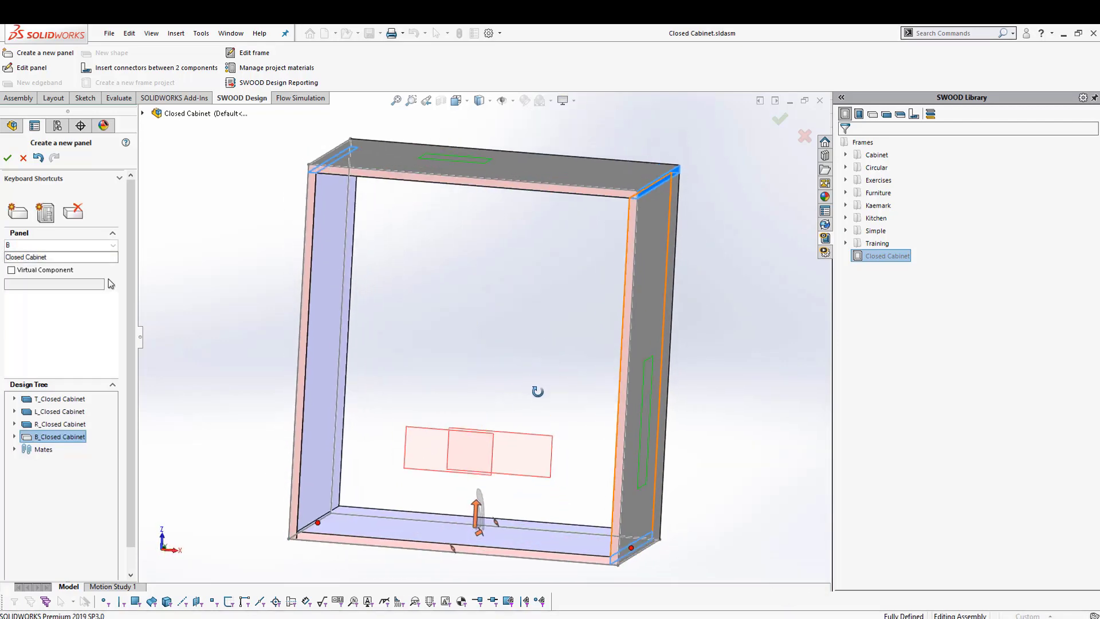
# Finish constraining the bottom panel and generate the four cabinet panels with their mates.
pyautogui.click(467, 479)
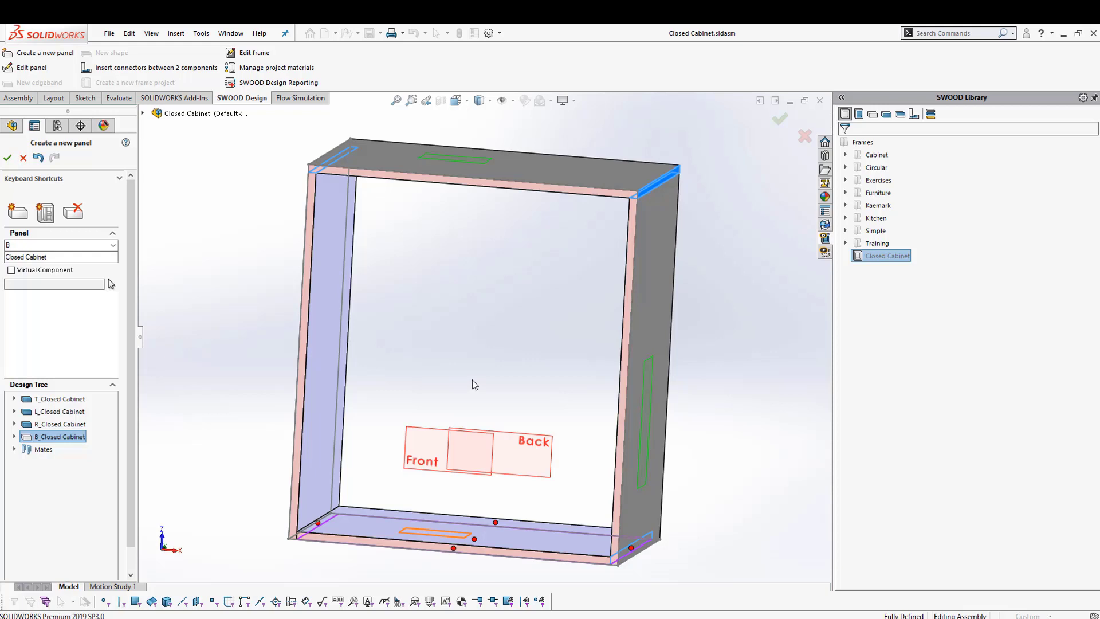
pyautogui.click(7, 159)
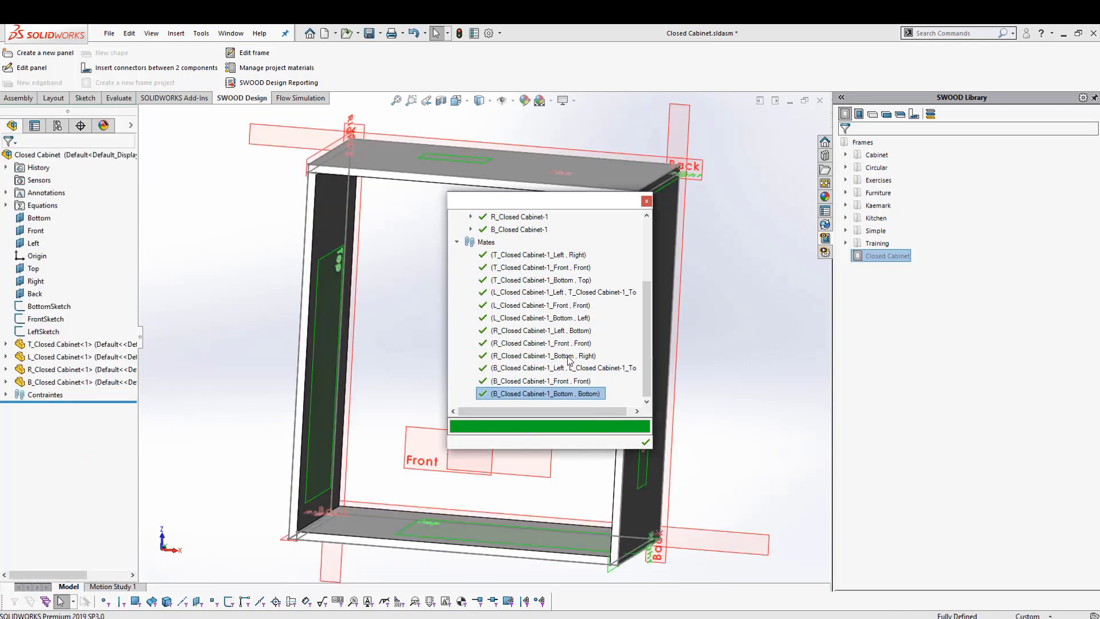
pyautogui.click(644, 443)
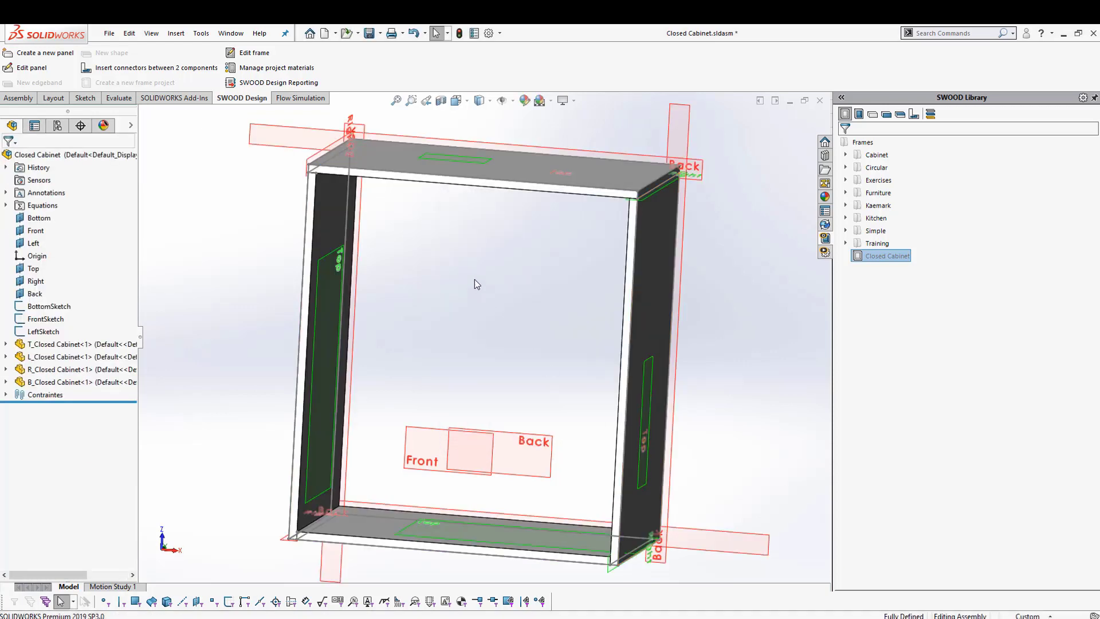
# Edit the frame and increase its width so the cabinet panels rebuild to the wider size.
pyautogui.click(253, 52)
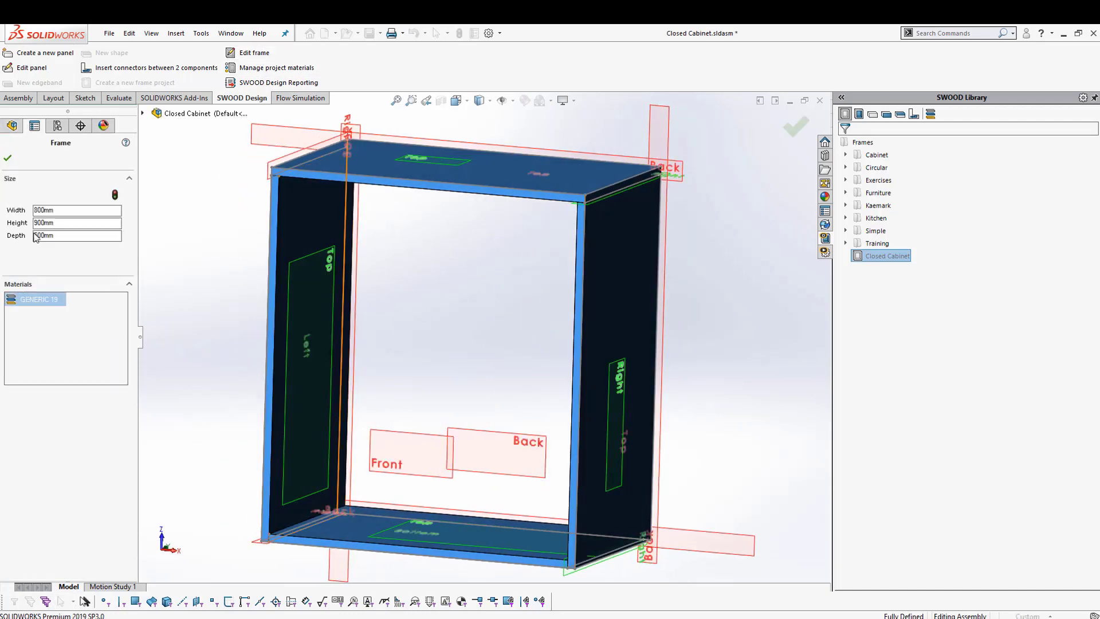
pyautogui.click(72, 210)
pyautogui.moveTo(73, 210); pyautogui.dragTo(1, 212)
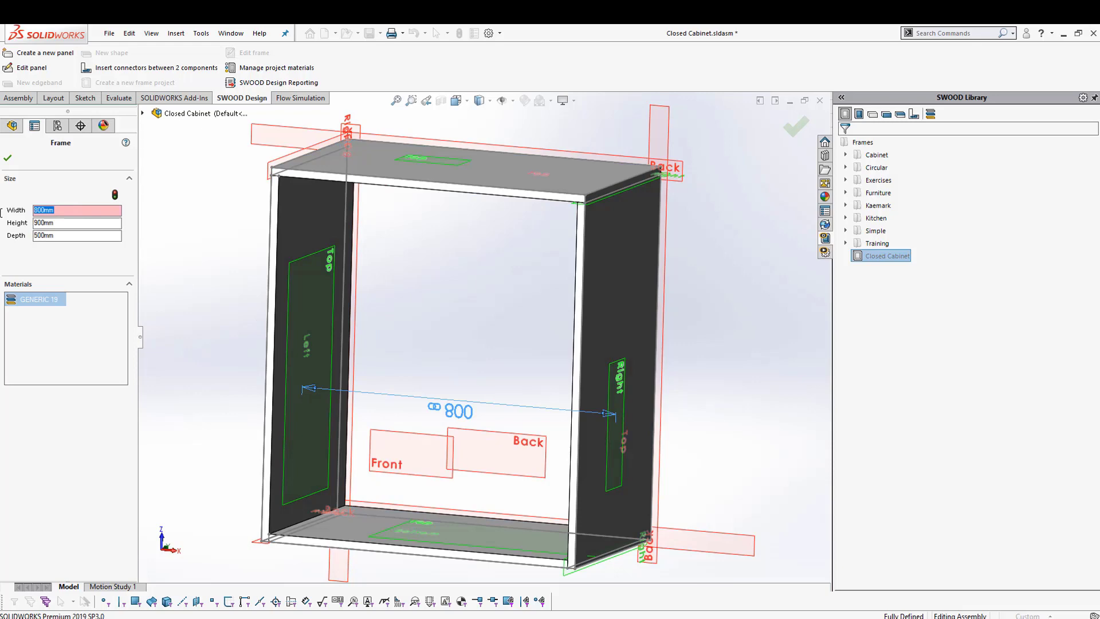
pyautogui.press('Return')
pyautogui.moveTo(516, 286); pyautogui.dragTo(573, 364, button='middle')
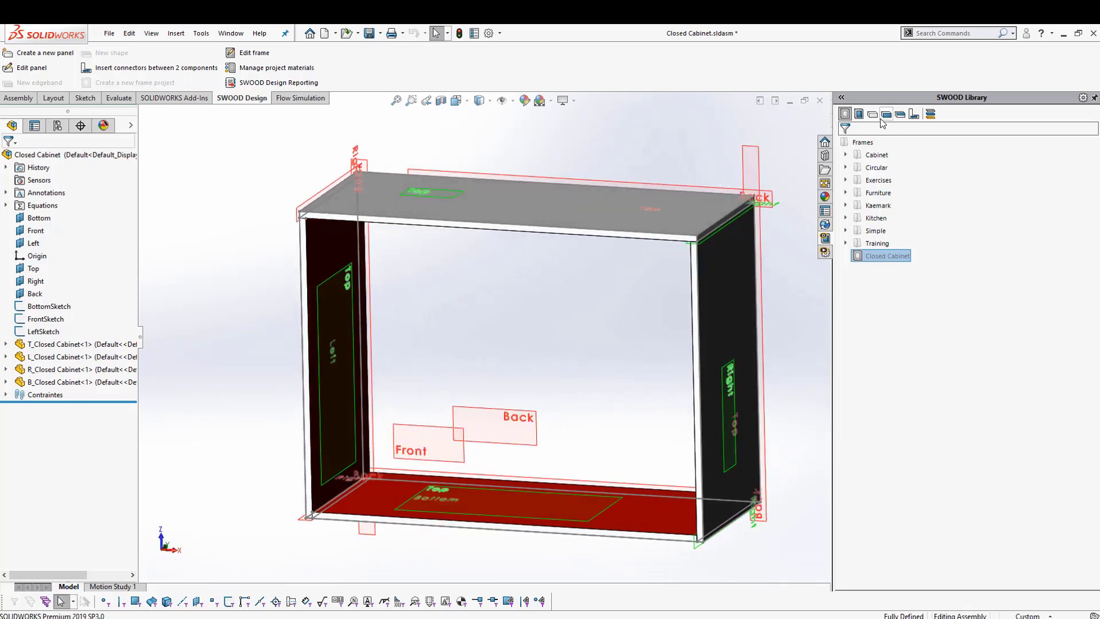
# Insert the Groove SWOODBox from the Training library folder into the opening enclosed by the four cabinet panels.
pyautogui.click(859, 113)
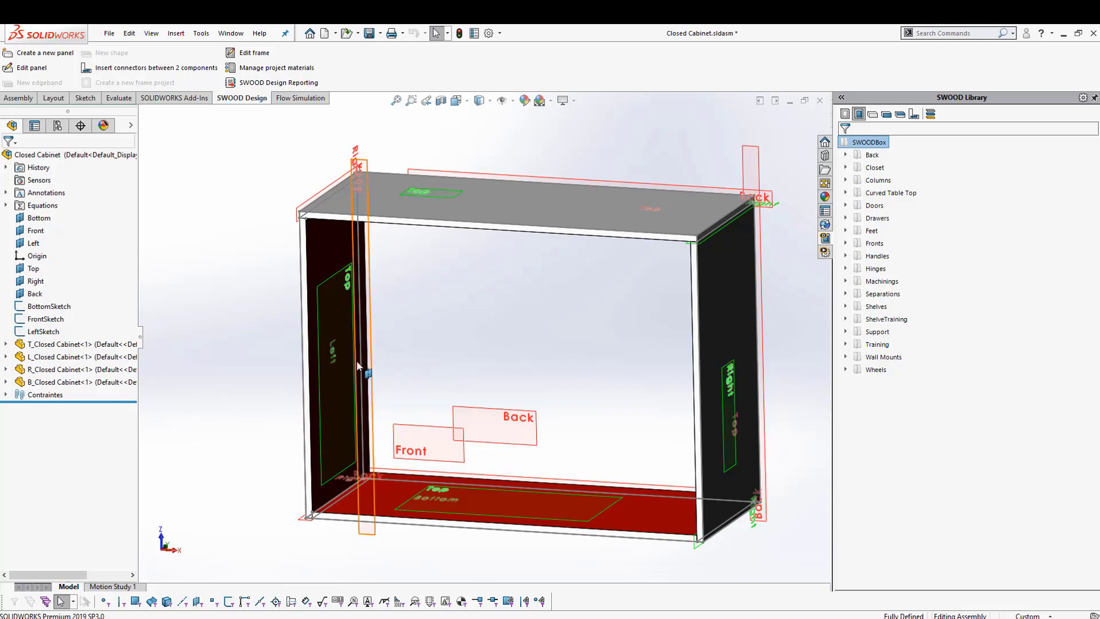
pyautogui.moveTo(515, 349); pyautogui.dragTo(535, 347, button='middle')
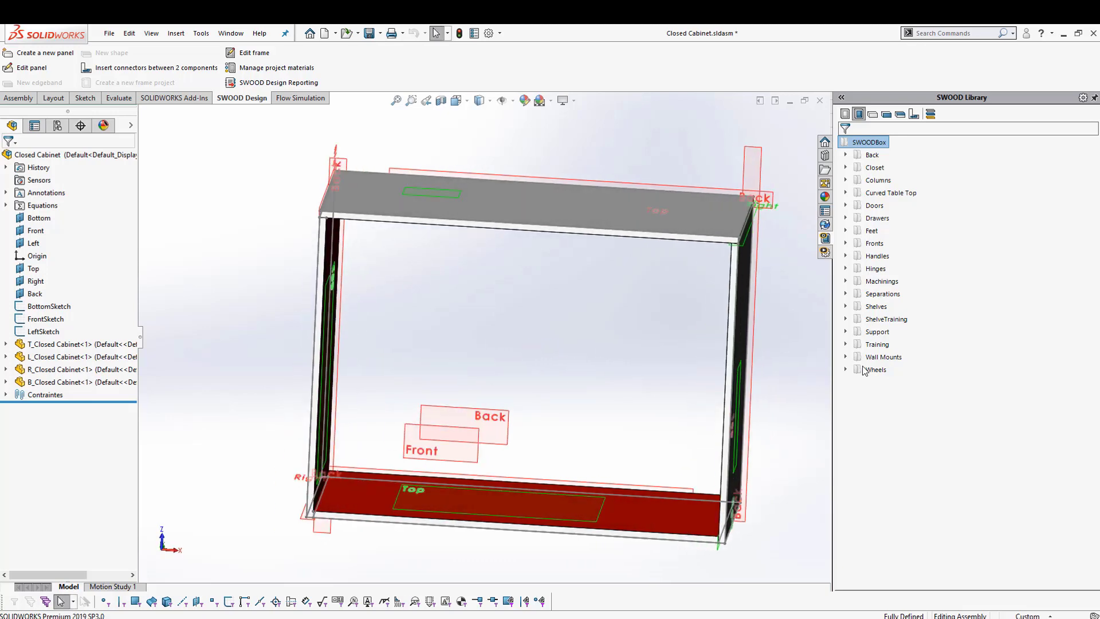
pyautogui.click(846, 345)
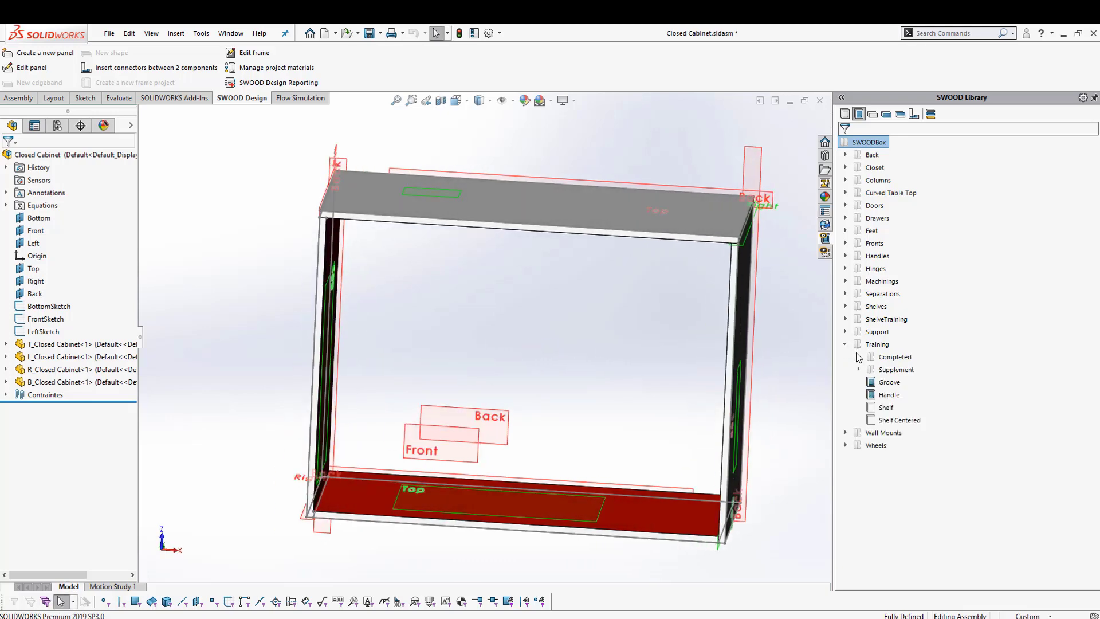
pyautogui.click(888, 382)
pyautogui.scroll(-1, 888, 379)
pyautogui.rightClick(893, 346)
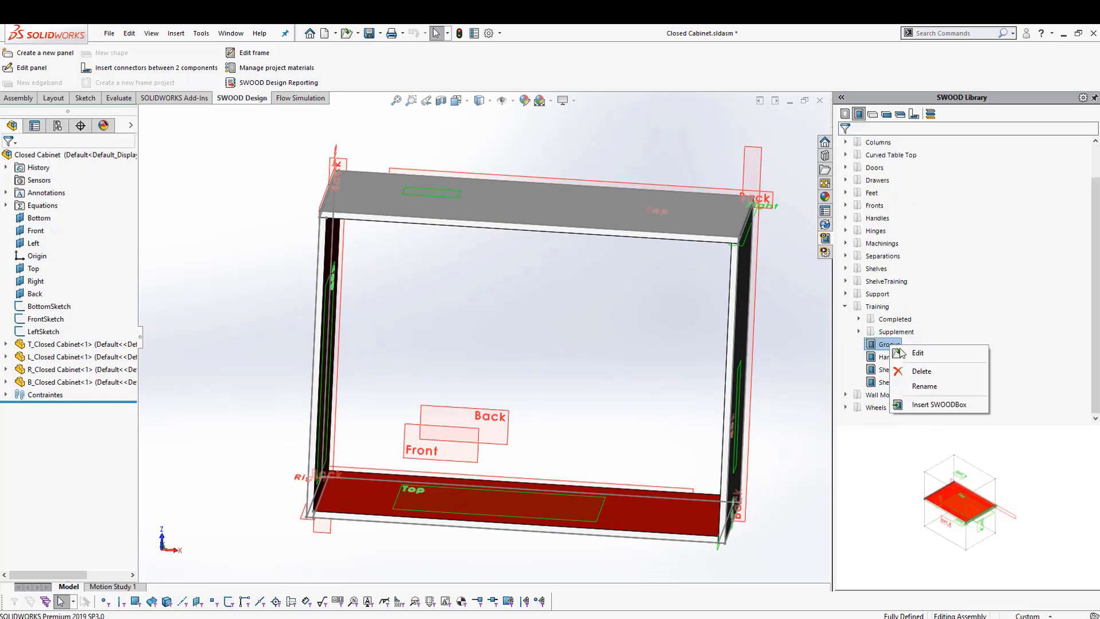
pyautogui.click(939, 405)
pyautogui.moveTo(367, 290); pyautogui.dragTo(345, 283, button='middle')
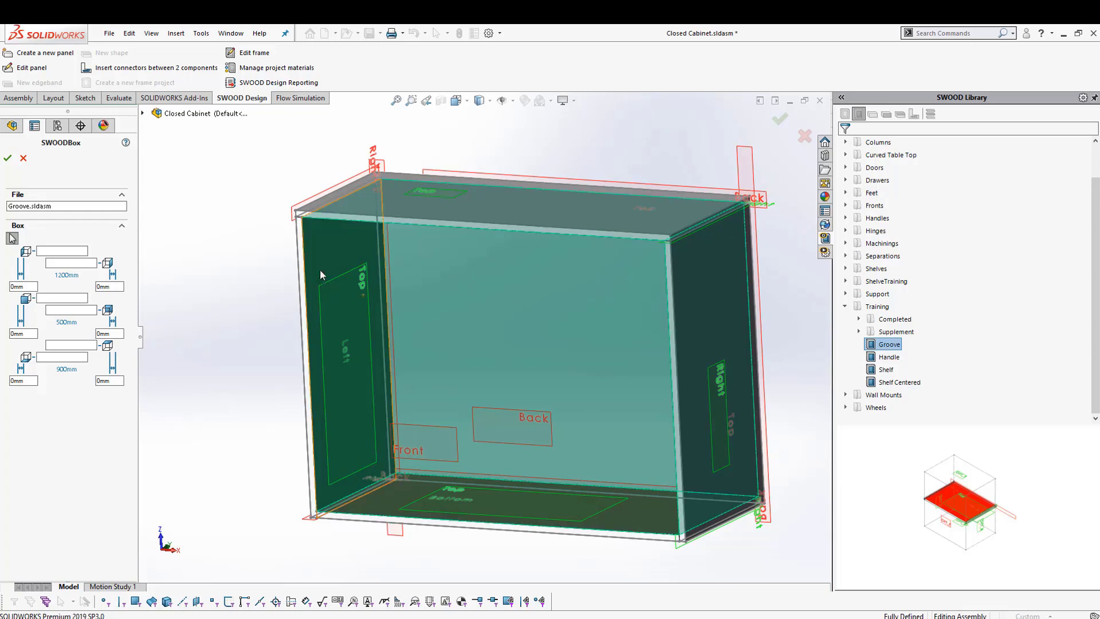
pyautogui.click(313, 231)
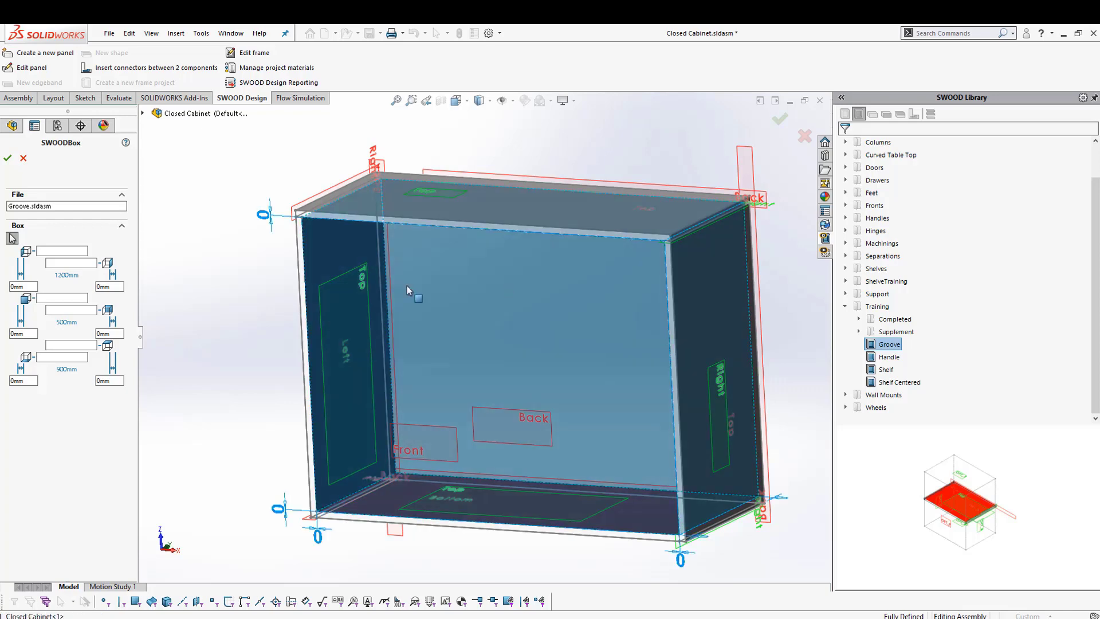
pyautogui.moveTo(390, 260); pyautogui.dragTo(356, 278, button='middle')
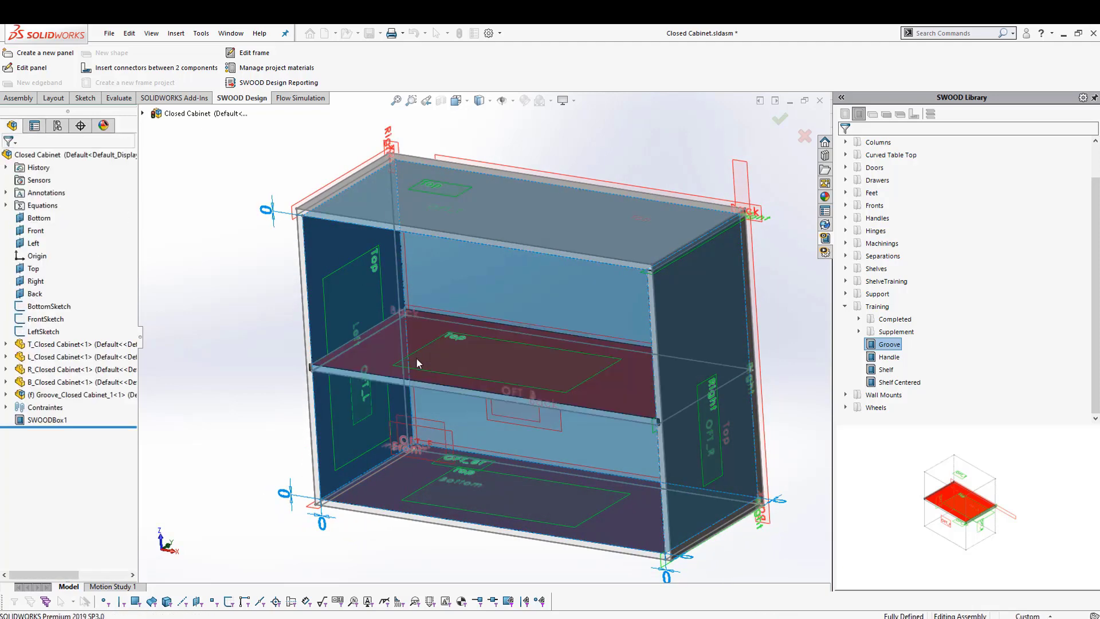
# Examine the inserted shelf's end where it enters the right side panel.
pyautogui.scroll(-5, 371, 338)
pyautogui.moveTo(368, 332); pyautogui.dragTo(393, 315, button='middle')
pyautogui.scroll(5, 393, 314)
pyautogui.scroll(-5, 717, 371)
pyautogui.scroll(-4, 702, 372)
pyautogui.moveTo(641, 363); pyautogui.dragTo(565, 316, button='middle')
pyautogui.scroll(-4, 638, 363)
pyautogui.scroll(-1, 607, 362)
pyautogui.scroll(-2, 581, 307)
# Edit the inserted groove SWOODBox and set the Depth in its first parameter group to 5 mm.
pyautogui.click(31, 423)
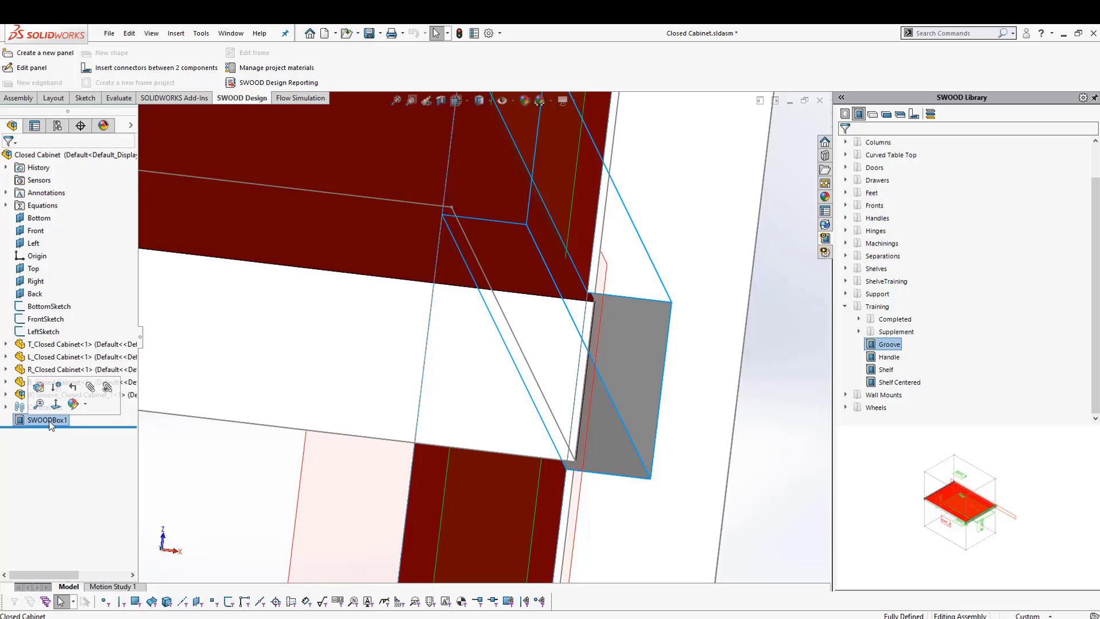
pyautogui.rightClick(50, 424)
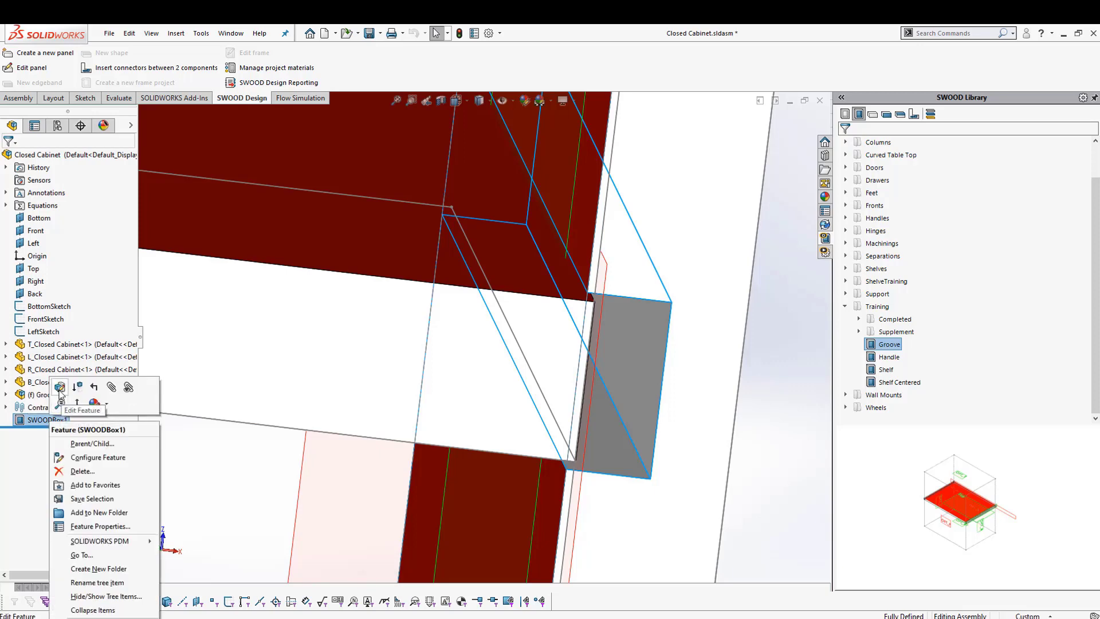
pyautogui.click(178, 442)
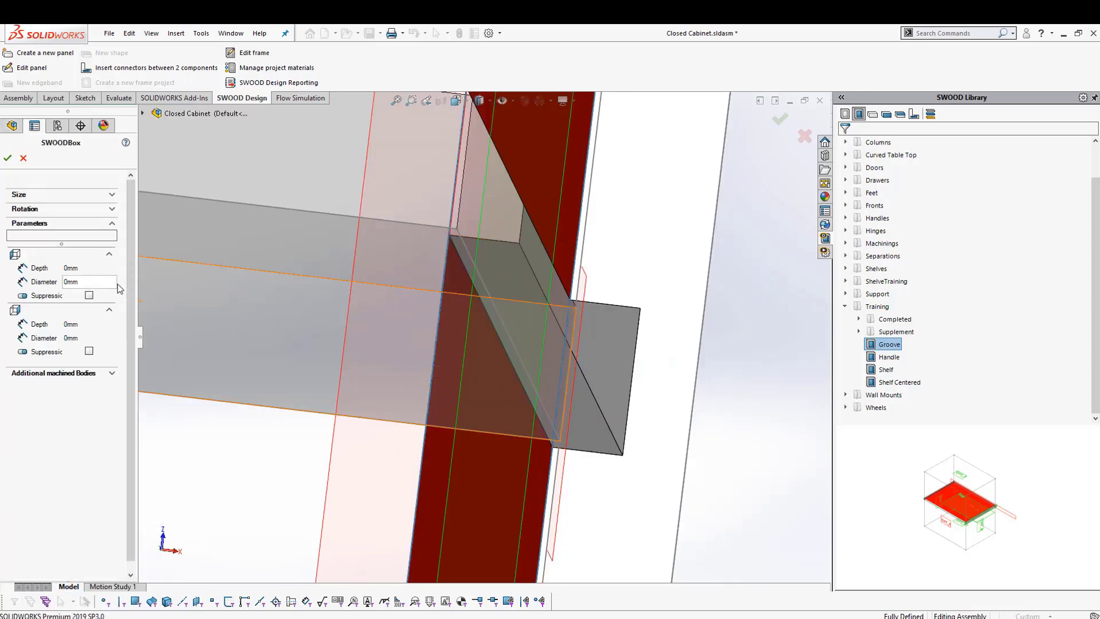
pyautogui.scroll(6, 419, 396)
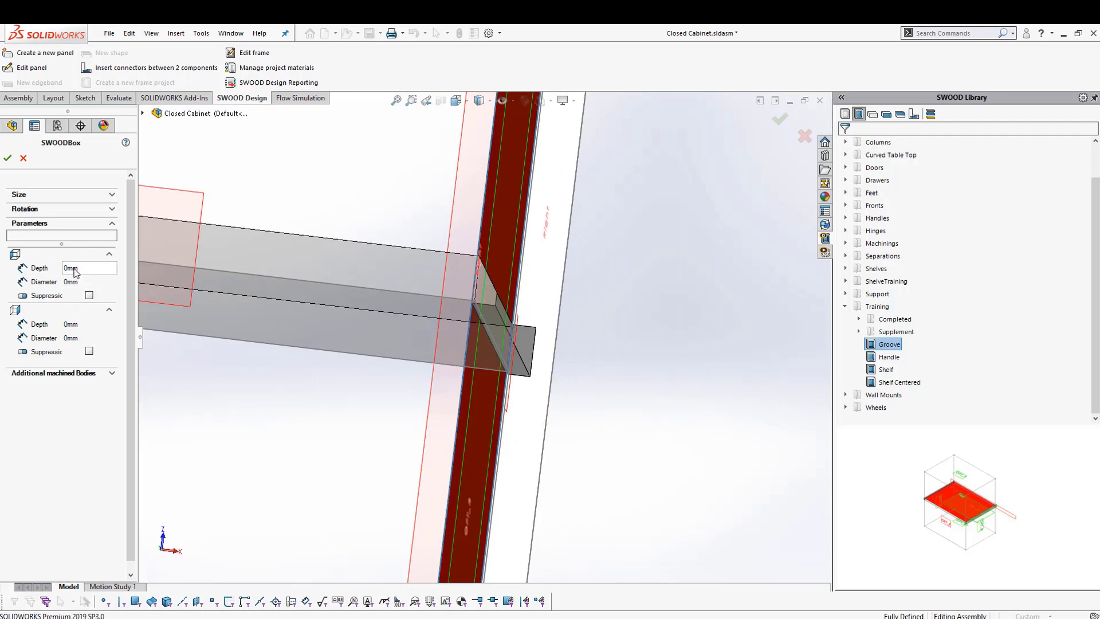
pyautogui.click(74, 273)
pyautogui.click(77, 283)
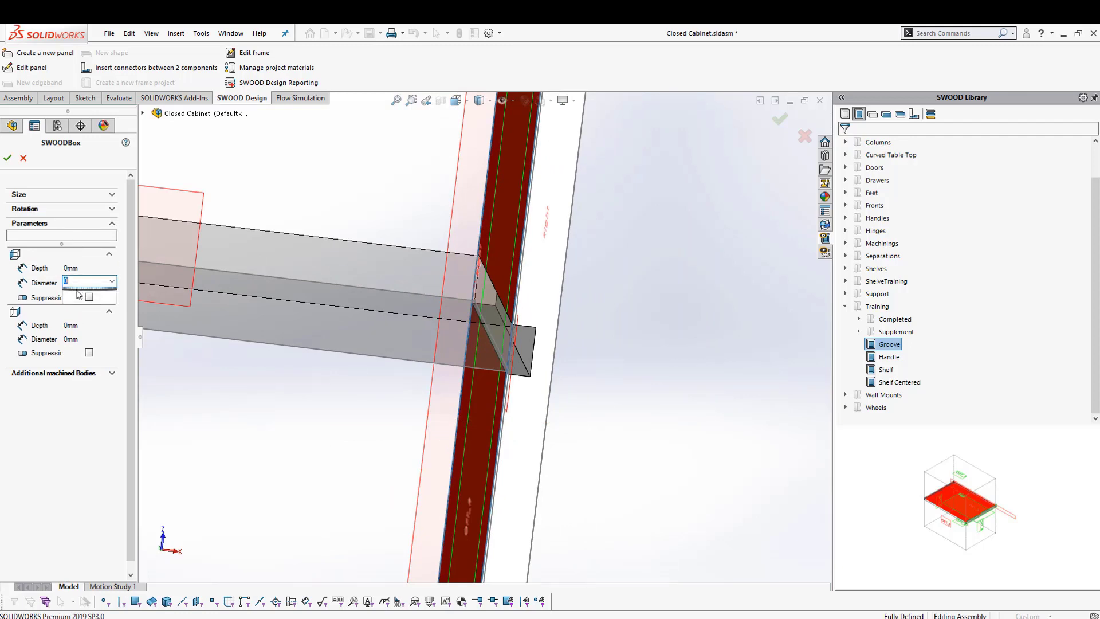
pyautogui.scroll(-3, 392, 305)
pyautogui.moveTo(648, 345)
pyautogui.mouseDown(button='middle')
pyautogui.moveTo(585, 340)
pyautogui.moveTo(648, 342)
pyautogui.mouseUp(button='middle')
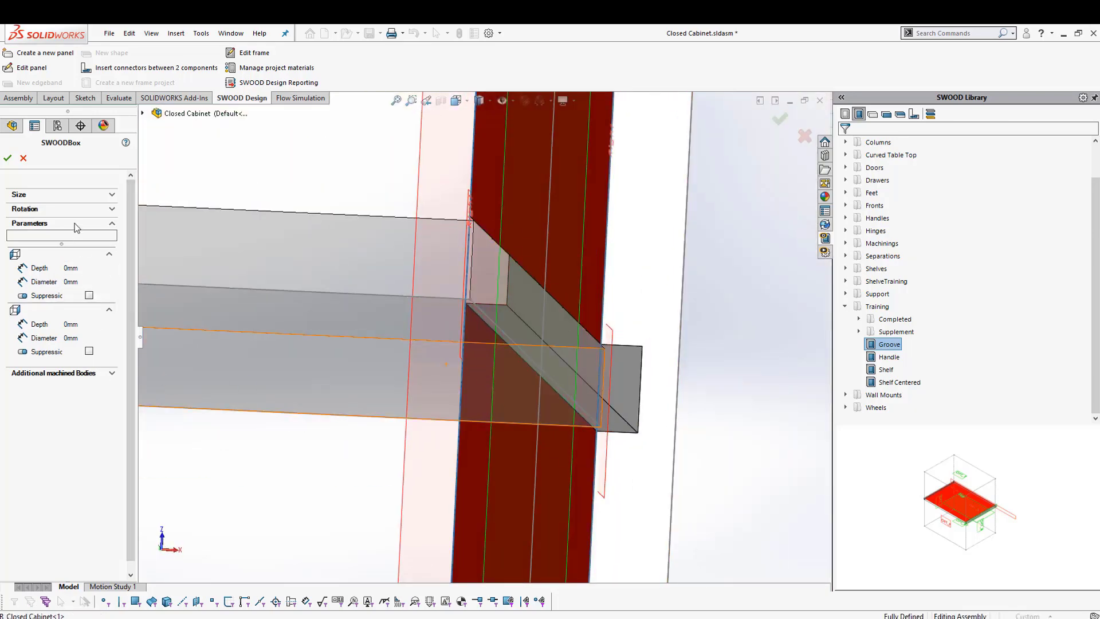
pyautogui.click(80, 198)
pyautogui.click(88, 413)
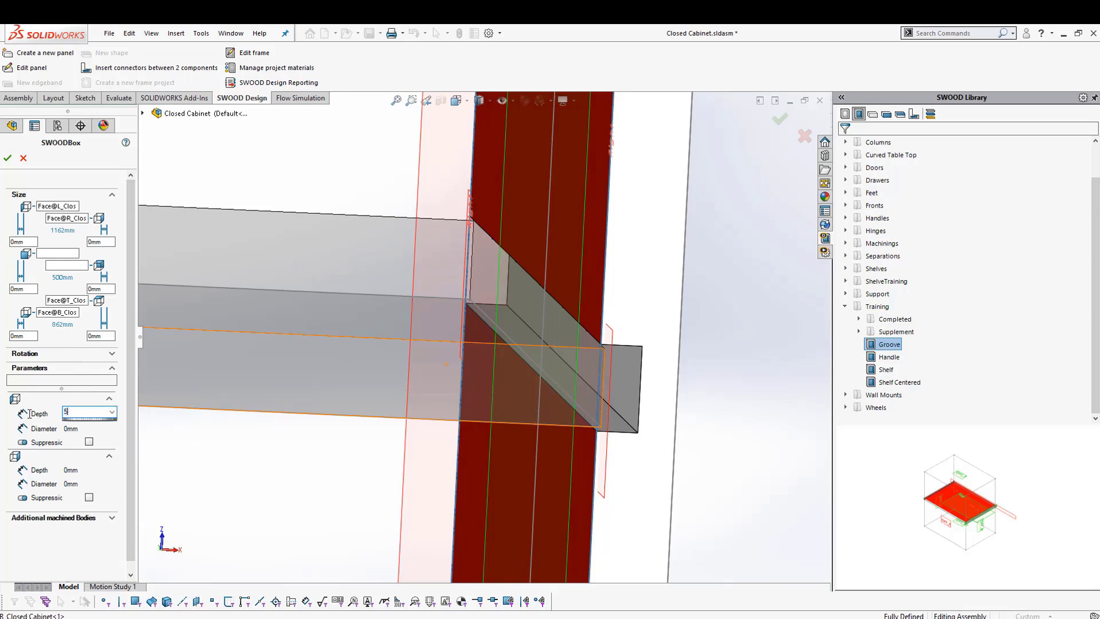
pyautogui.write('5')
pyautogui.press('Return')
# Set the Depth in the second parameter group to 5 mm and apply the SWOODBox changes.
pyautogui.click(86, 469)
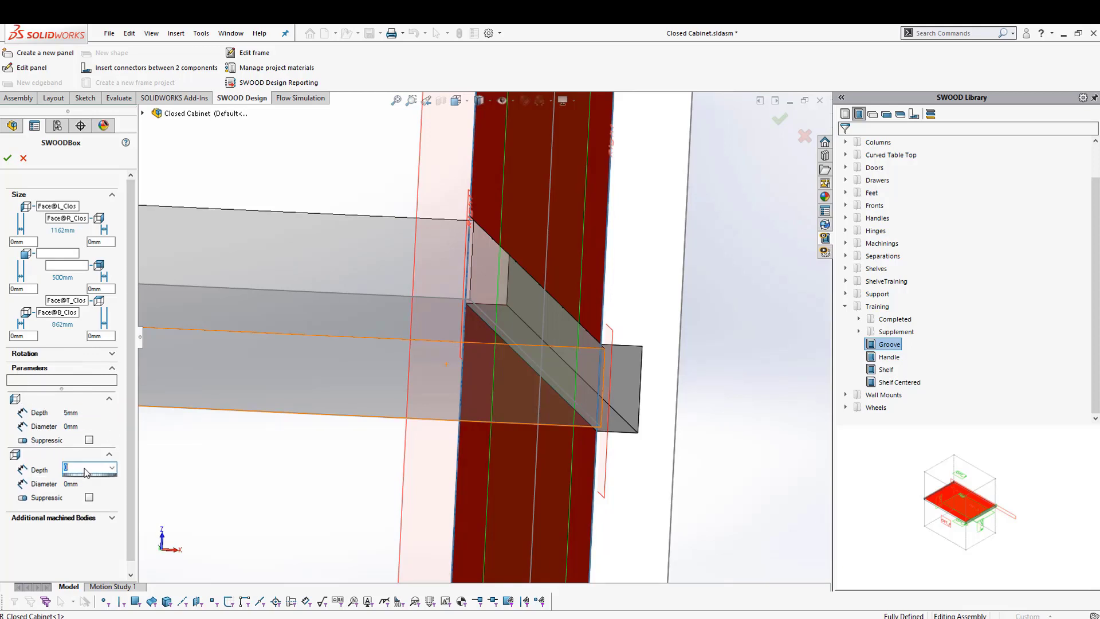
pyautogui.write('5')
pyautogui.press('Return')
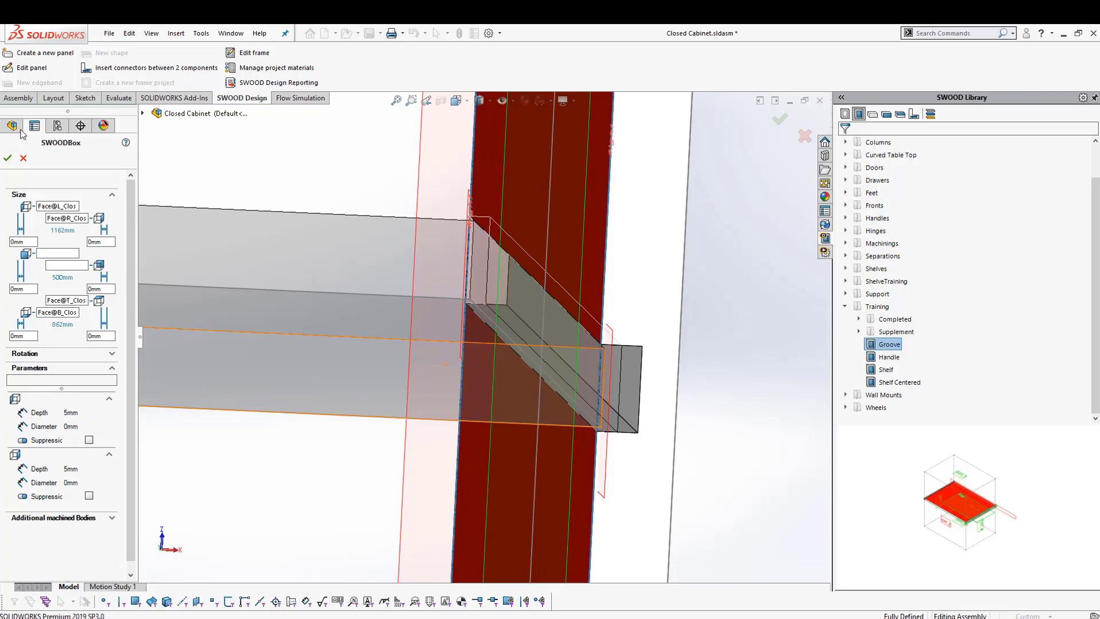
pyautogui.click(8, 159)
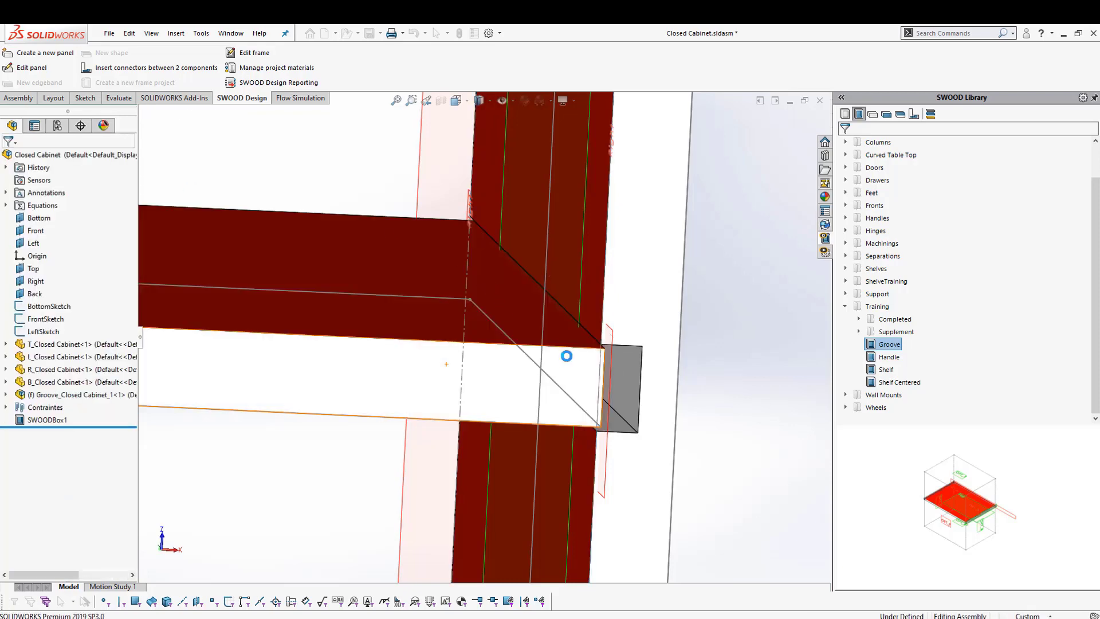
# Start inserting connectors between two components and pick the joints between the top panel and both side panels.
pyautogui.moveTo(581, 370)
pyautogui.mouseDown(button='middle')
pyautogui.moveTo(611, 370)
pyautogui.moveTo(503, 360)
pyautogui.moveTo(596, 369)
pyautogui.mouseUp(button='middle')
pyautogui.scroll(-5, 545, 375)
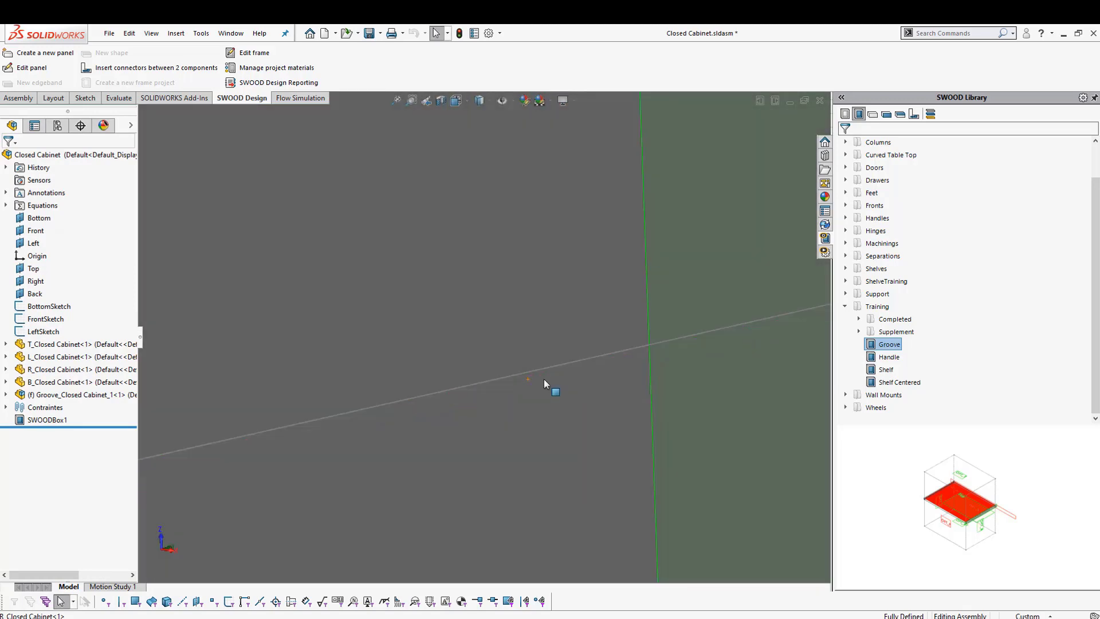
pyautogui.scroll(8, 547, 388)
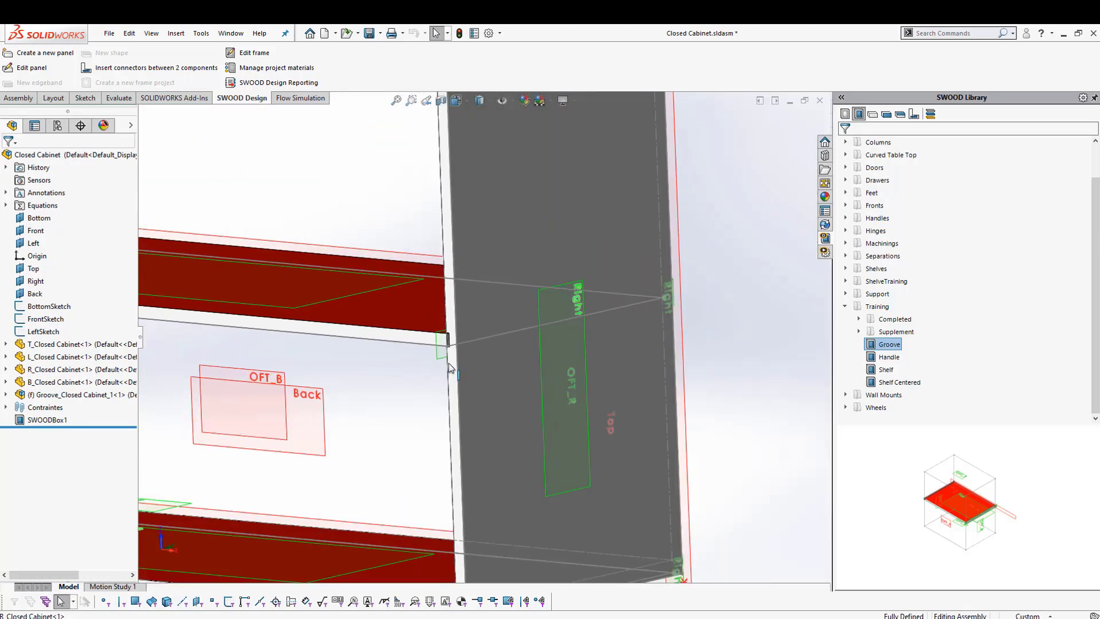
pyautogui.scroll(-4, 474, 203)
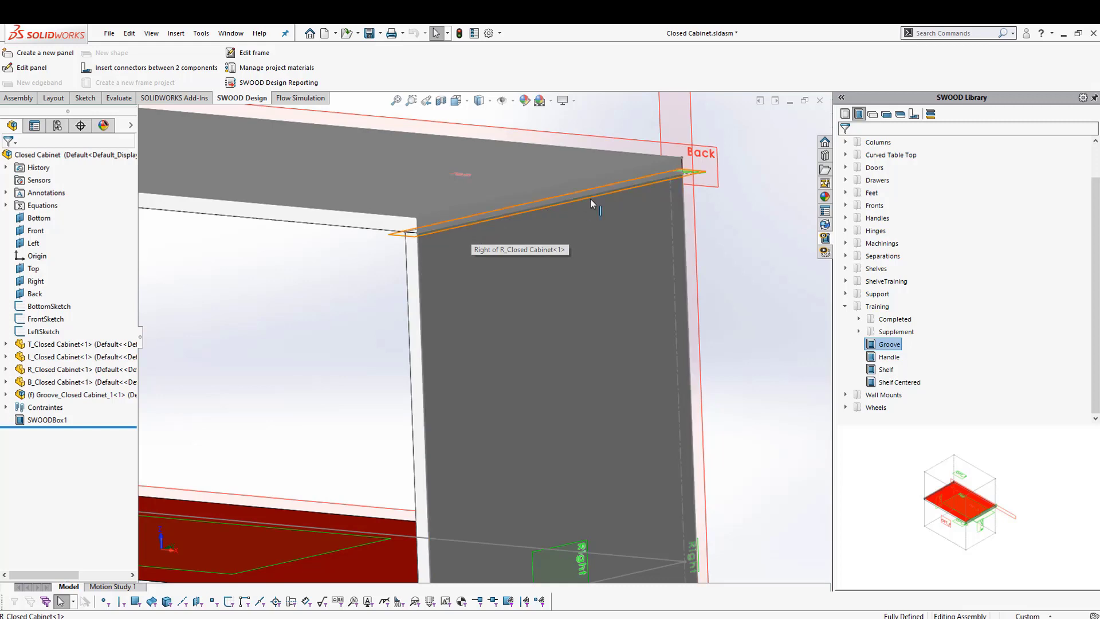
pyautogui.click(914, 114)
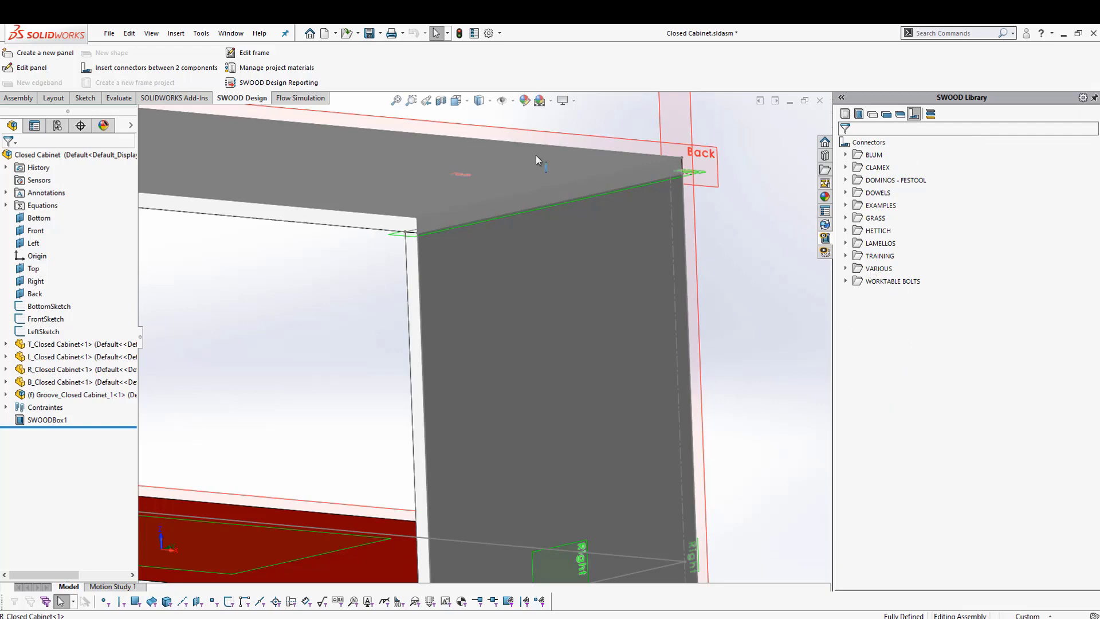
pyautogui.click(161, 68)
pyautogui.press('f')
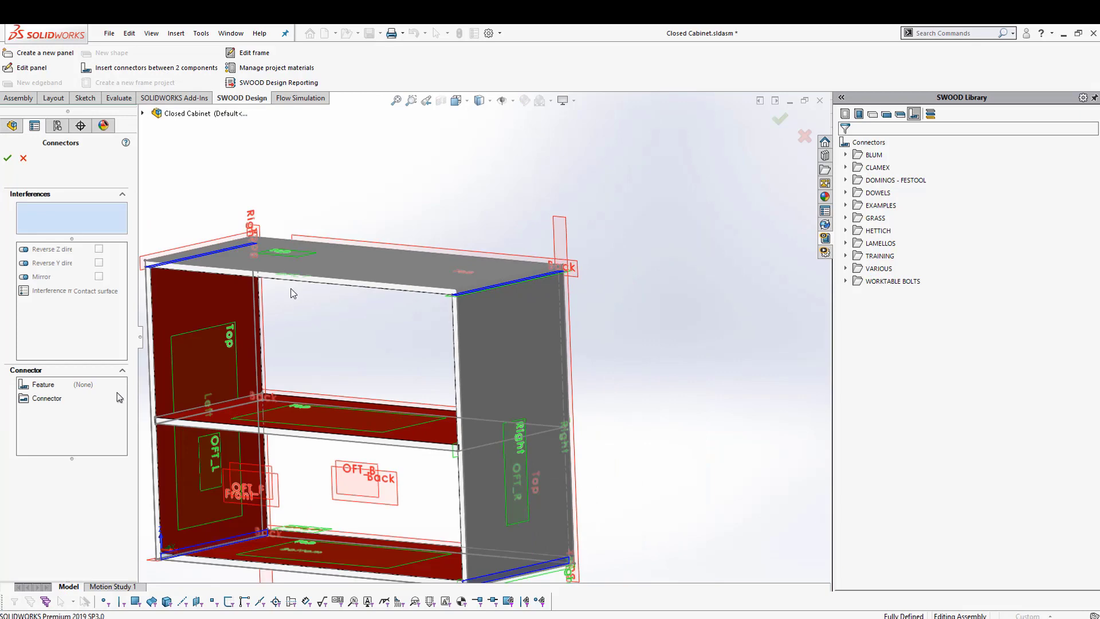
pyautogui.scroll(-3, 200, 270)
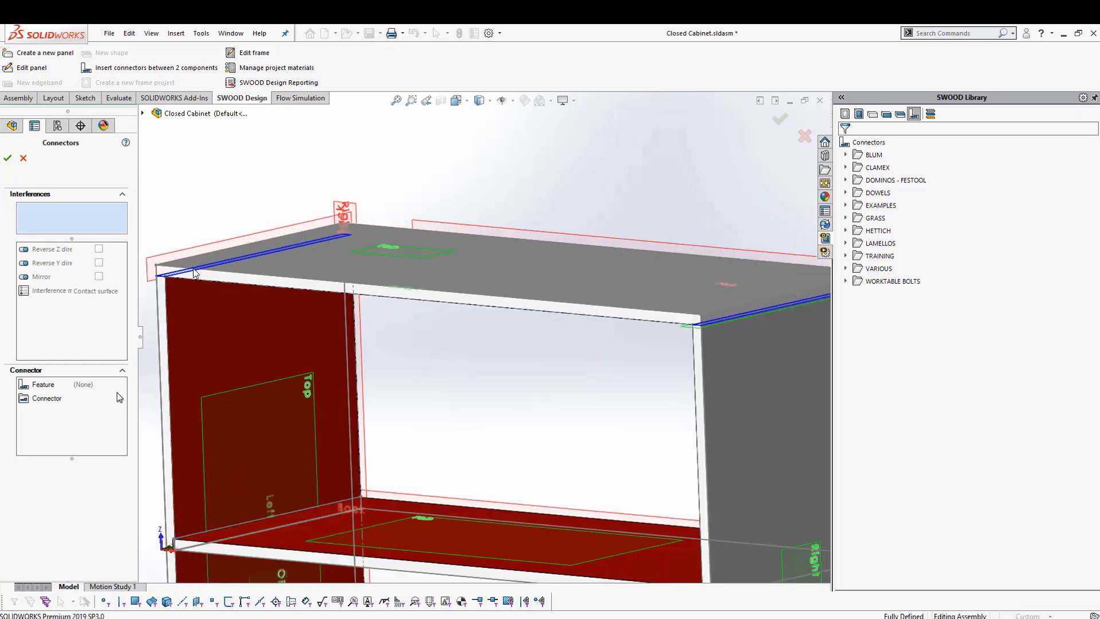
pyautogui.click(736, 316)
# Add the joints between the bottom panel and the left and right side panels to the connector selection.
pyautogui.scroll(4, 245, 287)
pyautogui.scroll(-4, 398, 540)
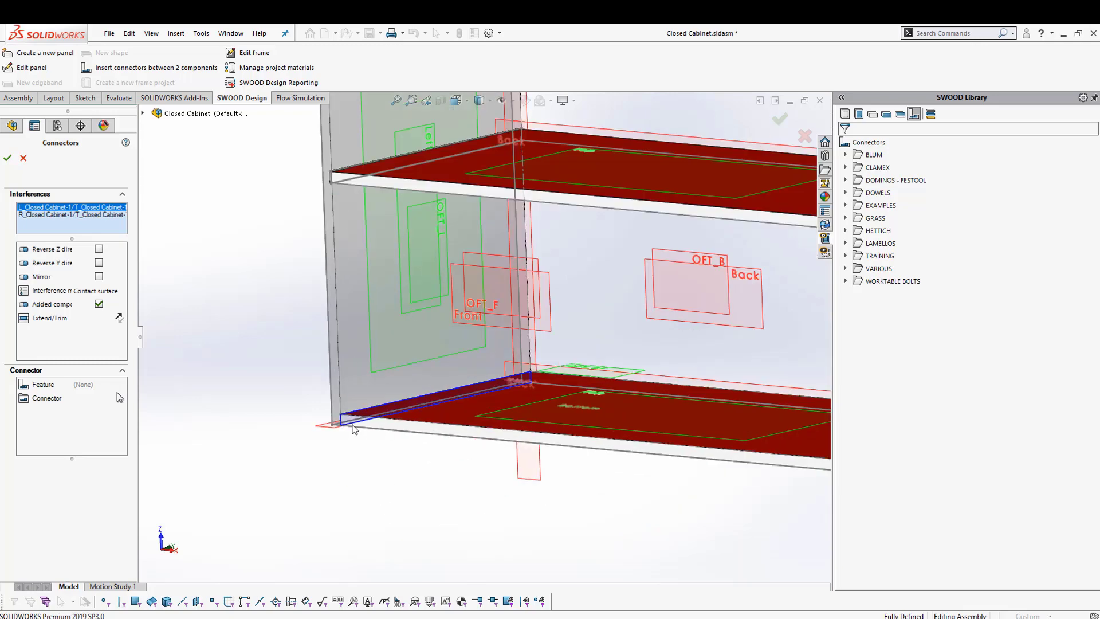
pyautogui.click(352, 416)
pyautogui.press('f')
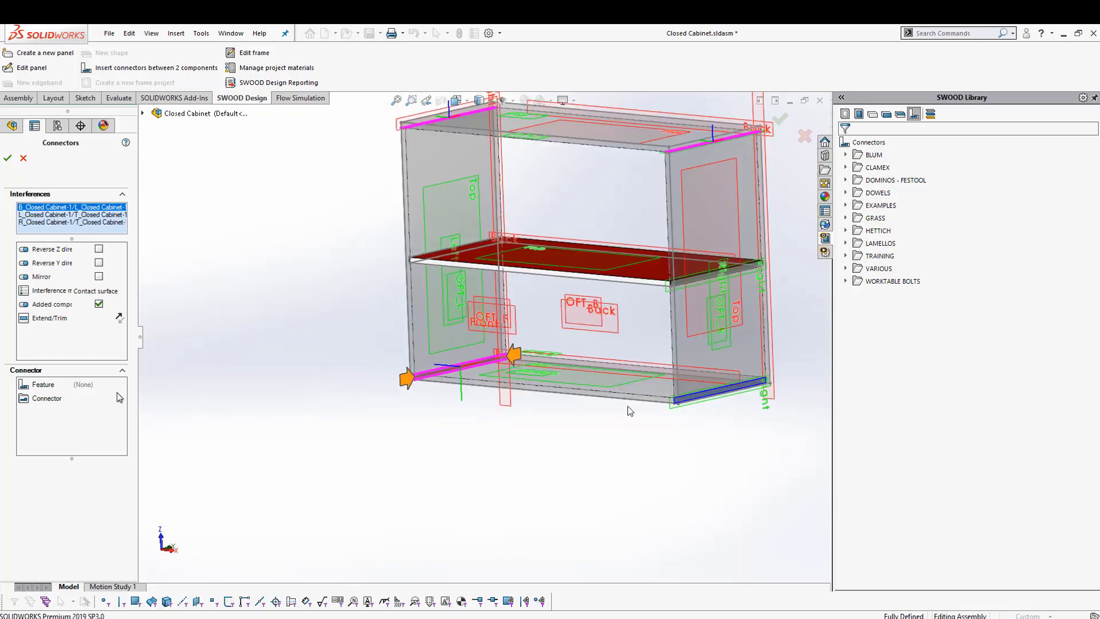
pyautogui.click(700, 400)
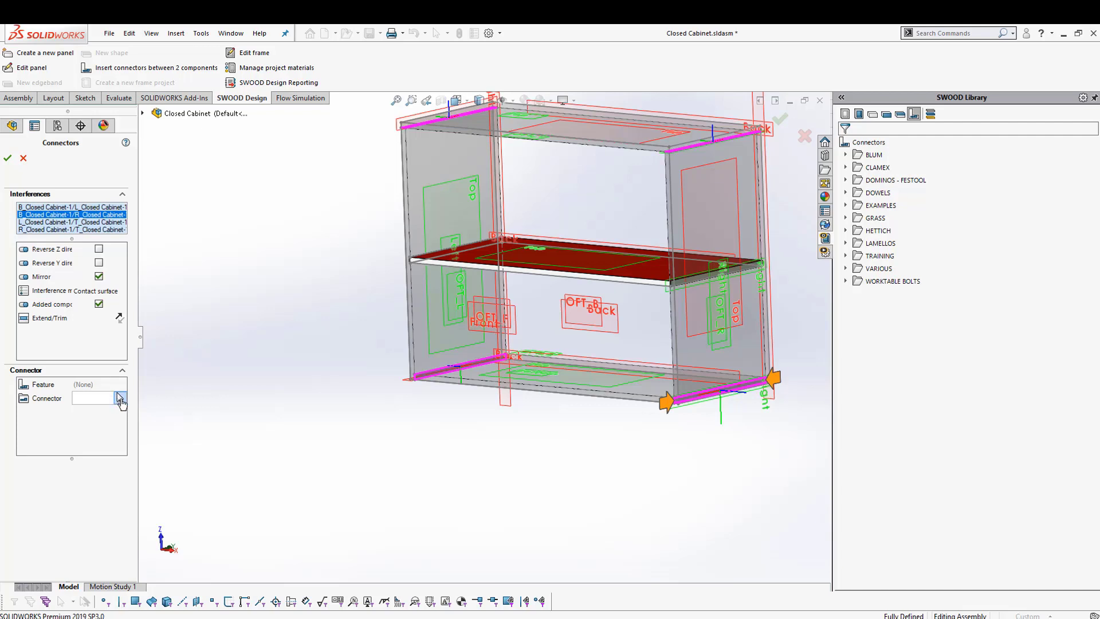
# Choose the Pin 8/30 dowel from the DOWELS folder as the connector for the selected joints.
pyautogui.click(120, 399)
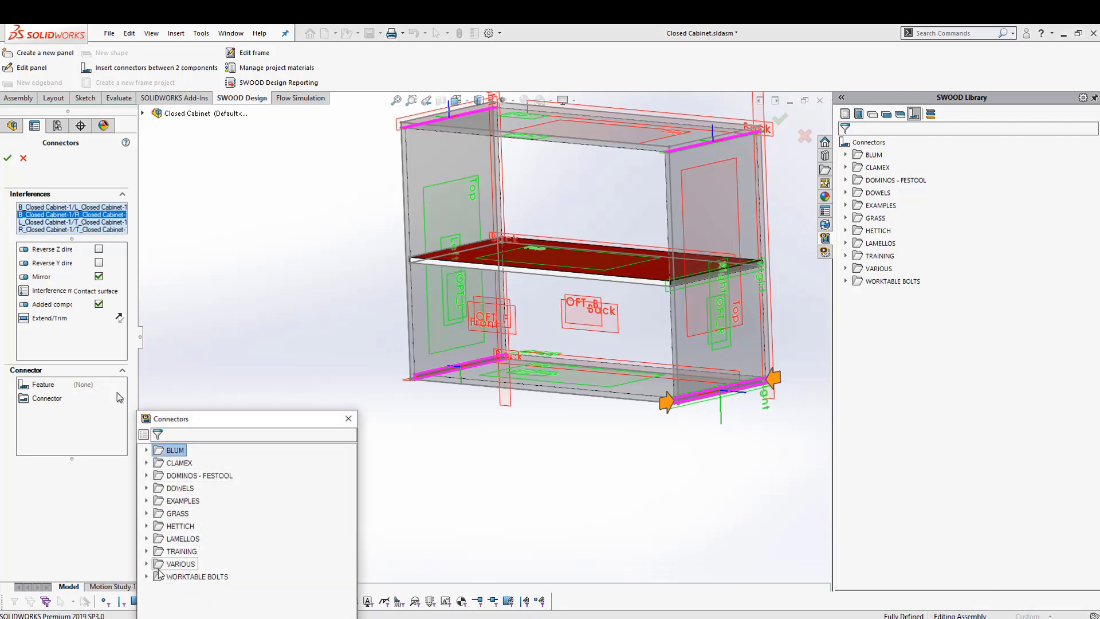
pyautogui.click(147, 488)
pyautogui.scroll(-1, 197, 500)
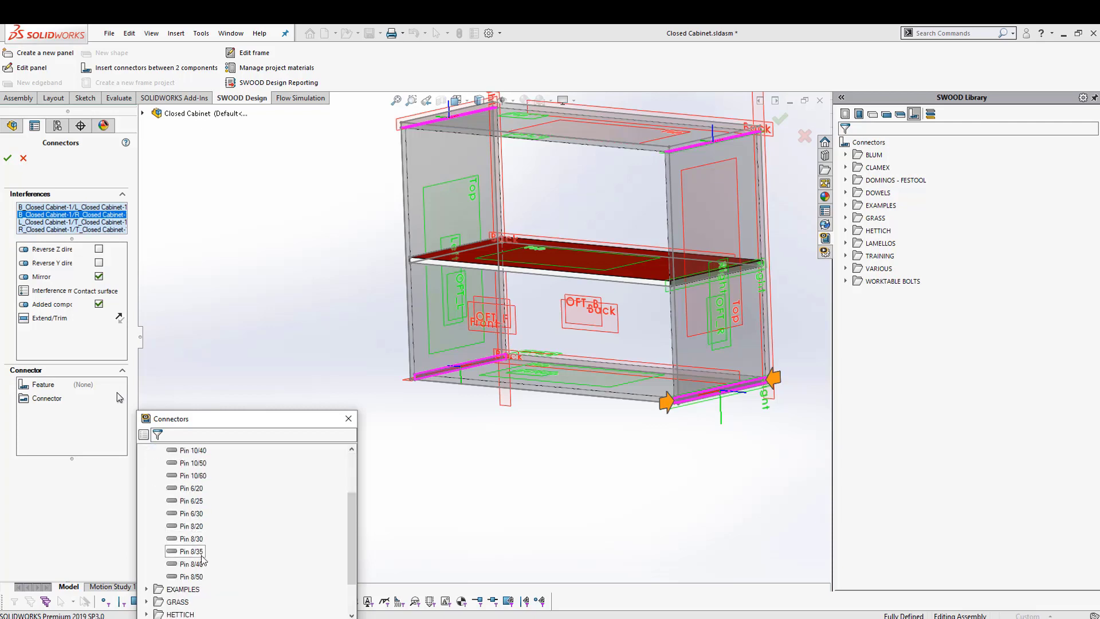
pyautogui.click(191, 539)
pyautogui.moveTo(256, 419); pyautogui.dragTo(262, 259)
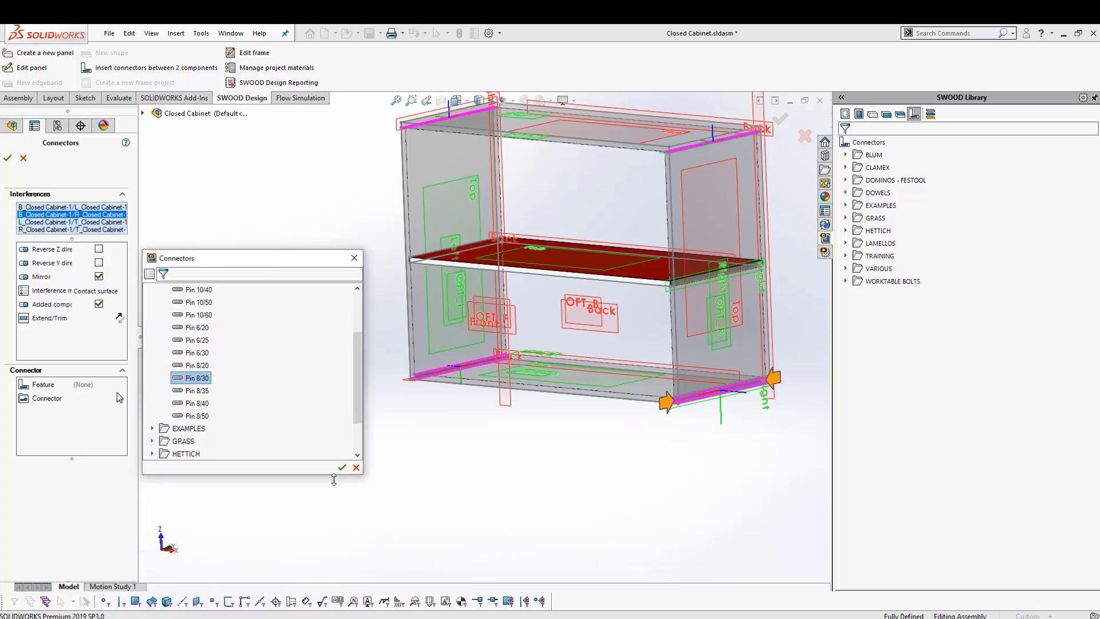
pyautogui.click(342, 468)
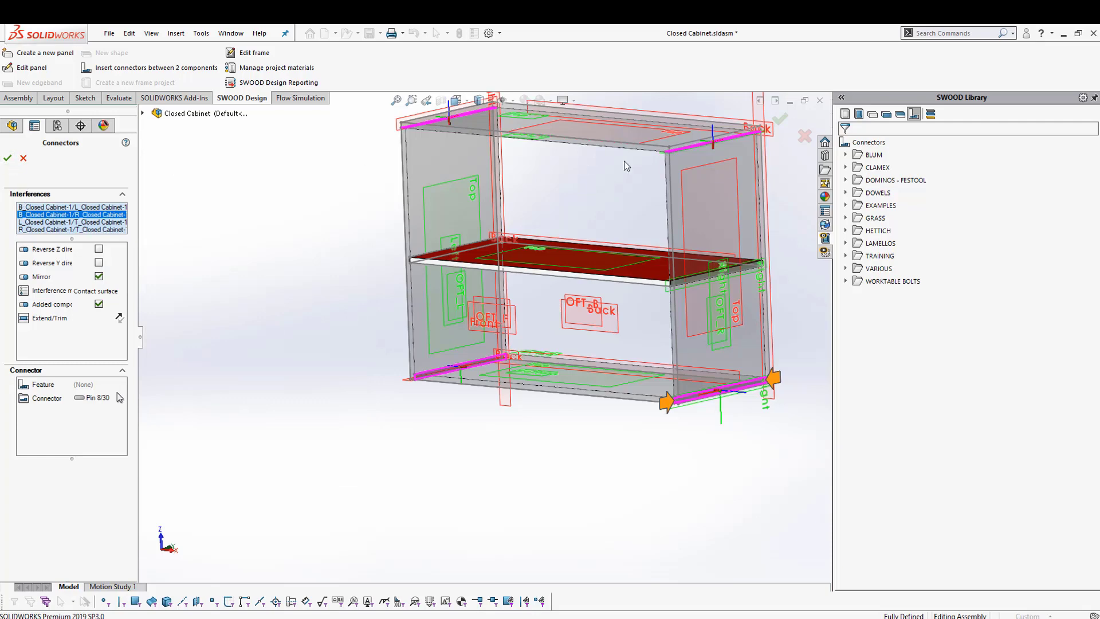
# Generate the dowel connectors at the four selected panel joints and finish the connector command.
pyautogui.scroll(-7, 713, 159)
pyautogui.moveTo(614, 201)
pyautogui.mouseDown(button='middle')
pyautogui.moveTo(588, 204)
pyautogui.moveTo(602, 214)
pyautogui.mouseUp(button='middle')
pyautogui.click(3, 161)
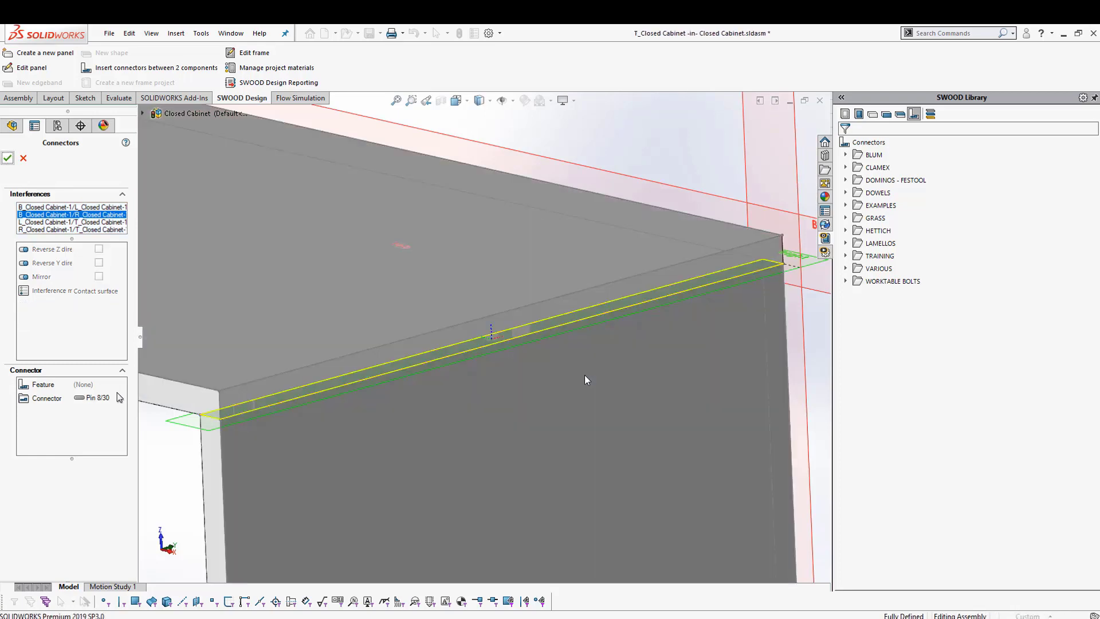
pyautogui.moveTo(452, 321); pyautogui.dragTo(277, 224, button='middle')
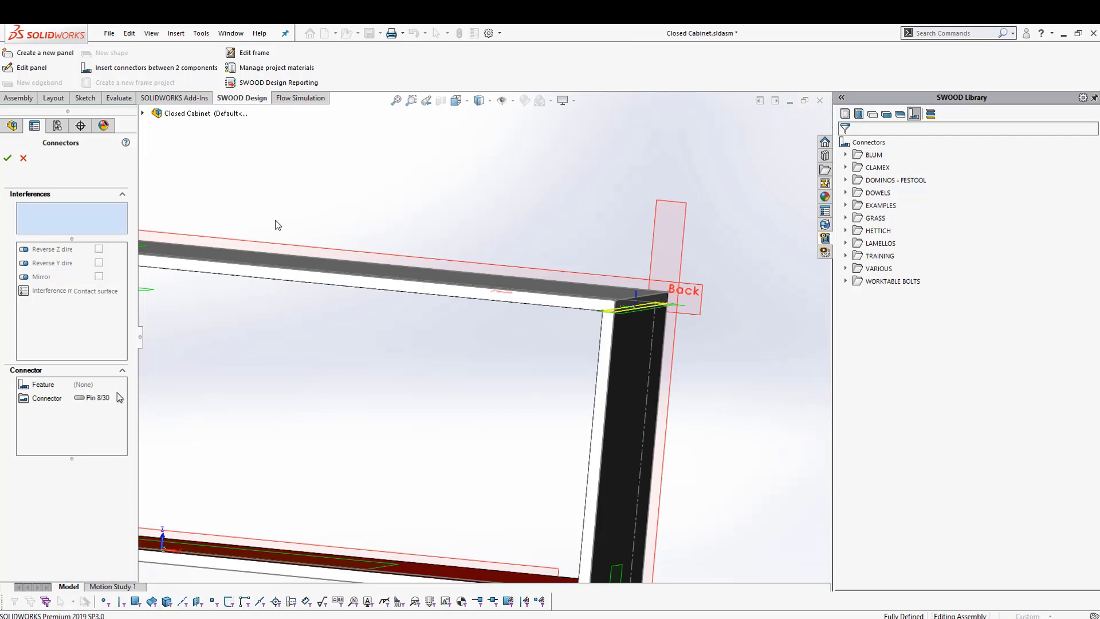
pyautogui.click(8, 159)
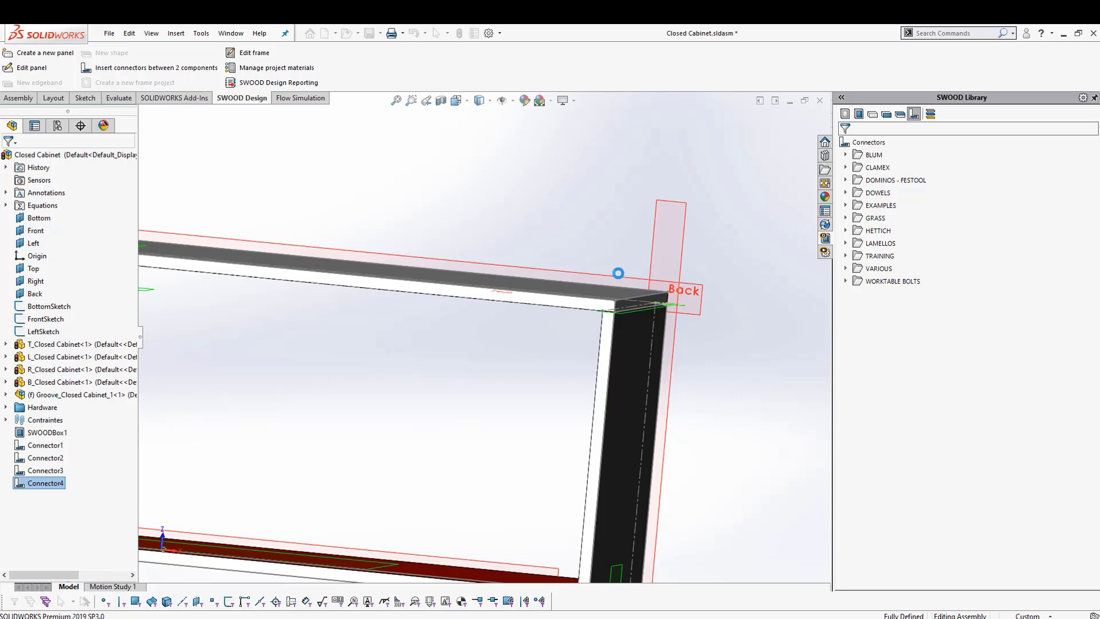
# Open the cabinet's top panel as a separate part and examine the dowel hole near its short edge up close.
pyautogui.moveTo(617, 287); pyautogui.dragTo(591, 318, button='middle')
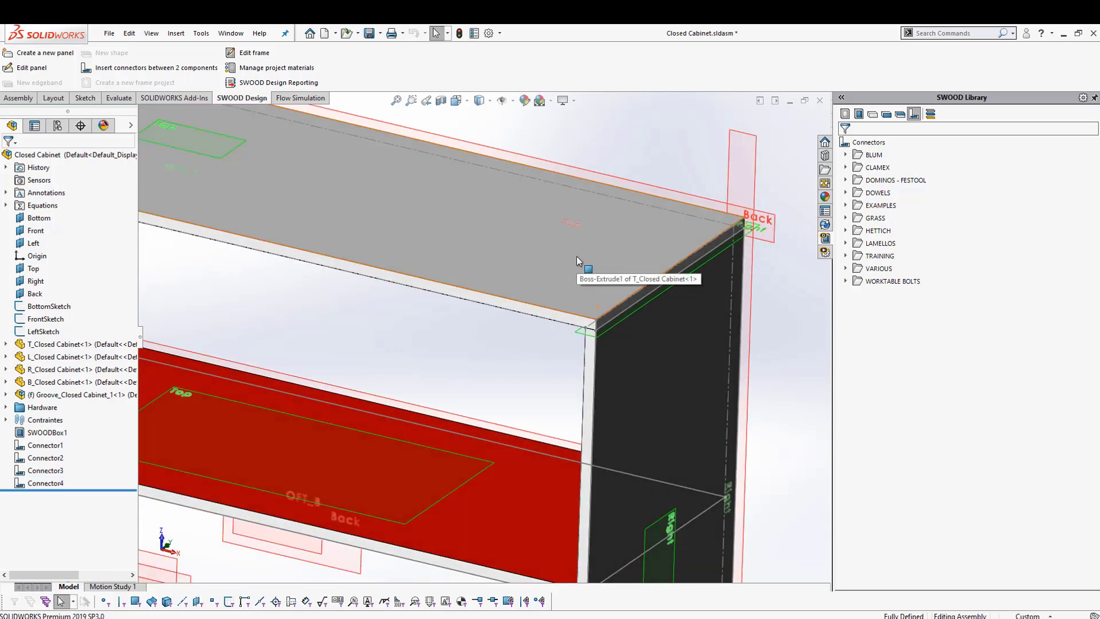
pyautogui.click(577, 256)
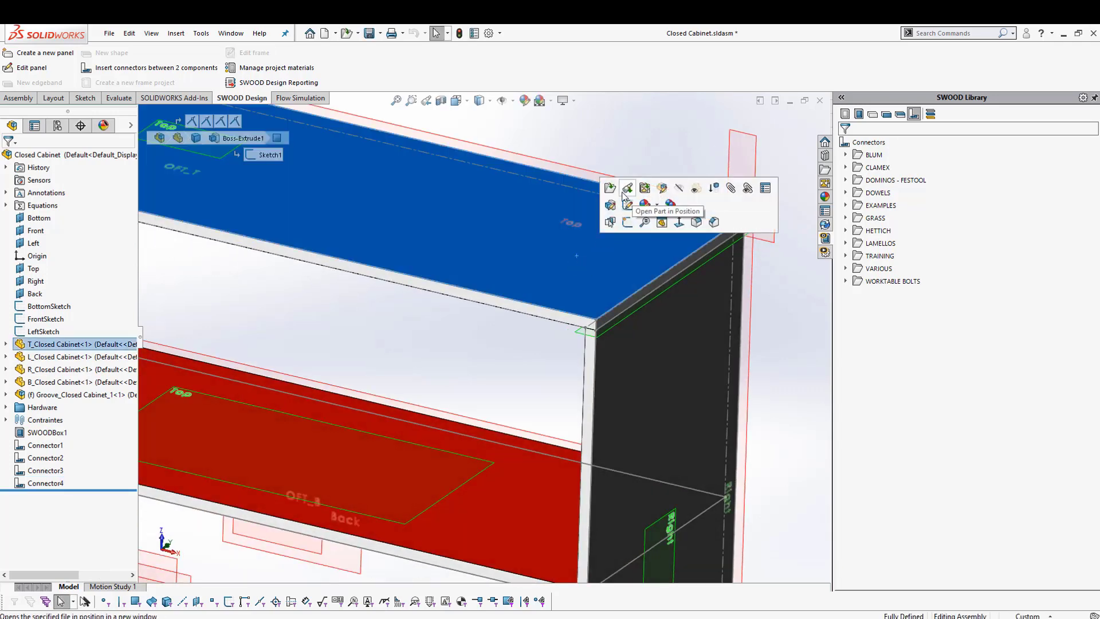
pyautogui.click(614, 194)
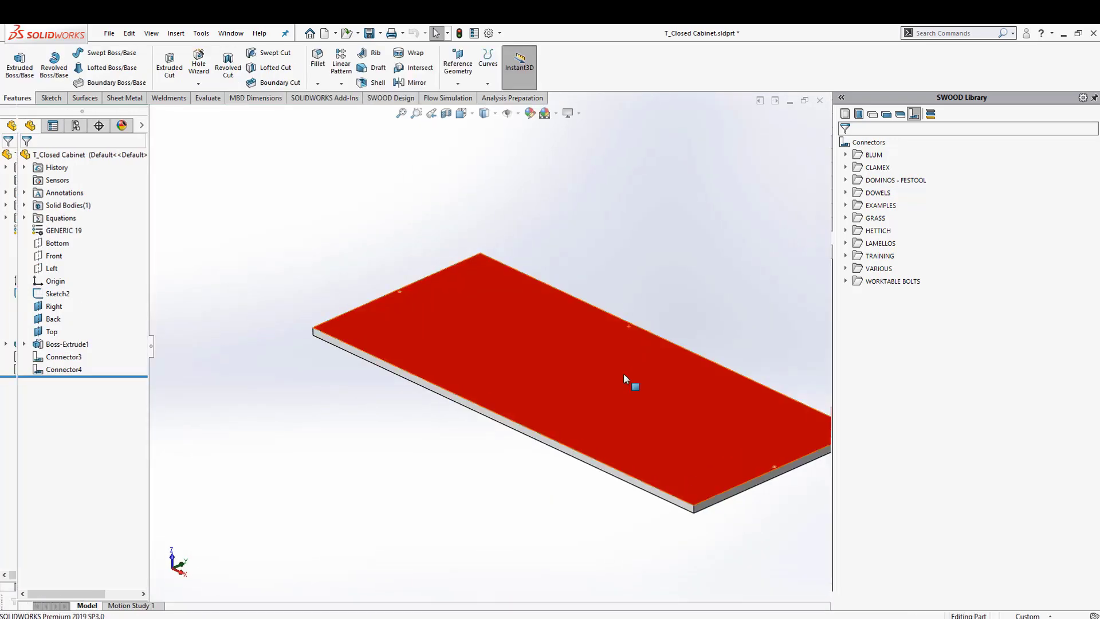
pyautogui.moveTo(623, 373); pyautogui.dragTo(675, 448, button='middle')
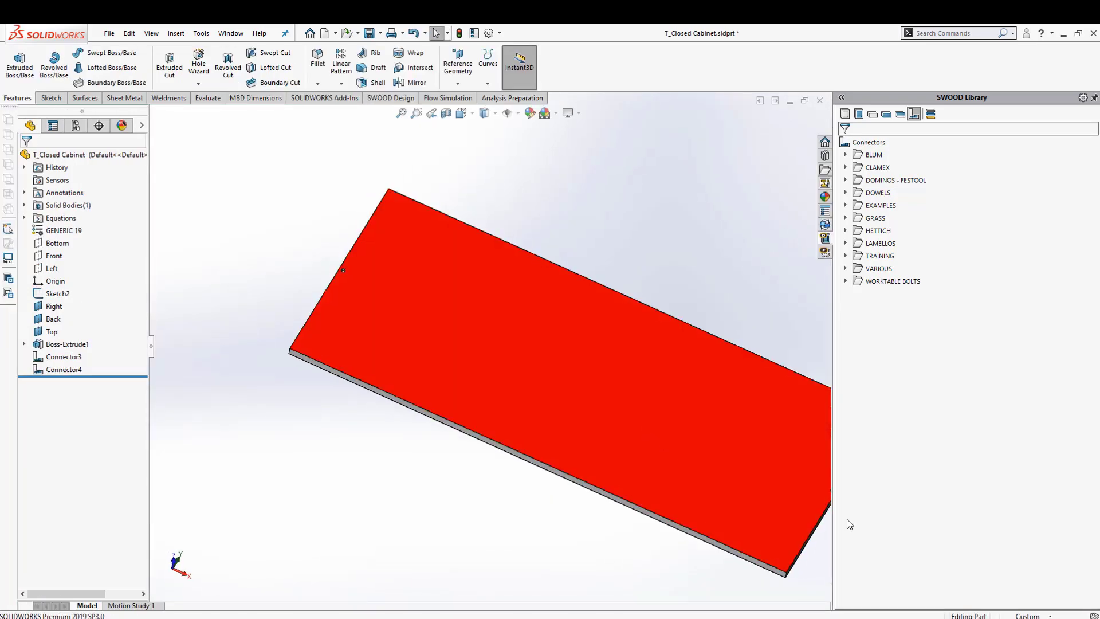
pyautogui.scroll(1, 798, 507)
pyautogui.scroll(-8, 768, 467)
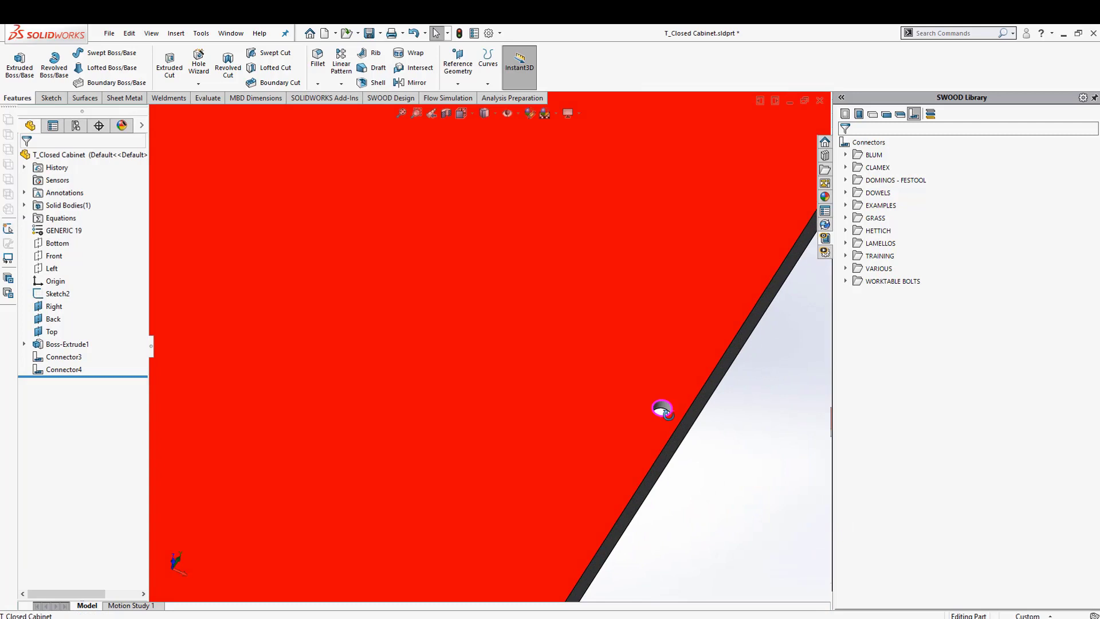
pyautogui.scroll(-5, 658, 417)
pyautogui.moveTo(617, 381); pyautogui.dragTo(594, 373, button='middle')
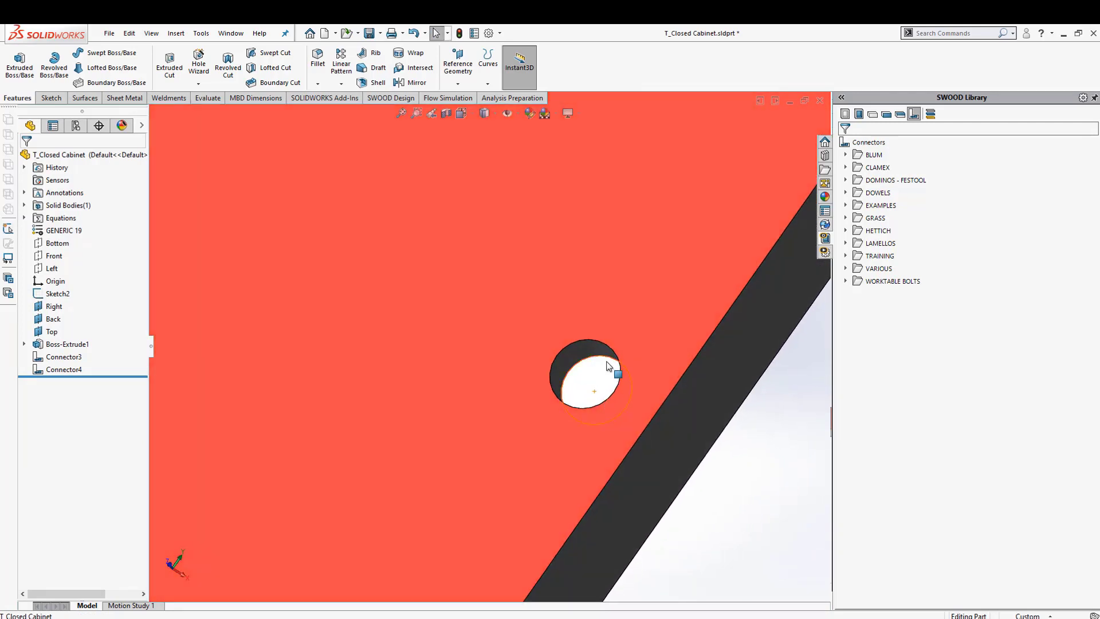
# Close the top panel part without saving it, keep its changes in the assembly, and return to the cabinet assembly.
pyautogui.click(817, 104)
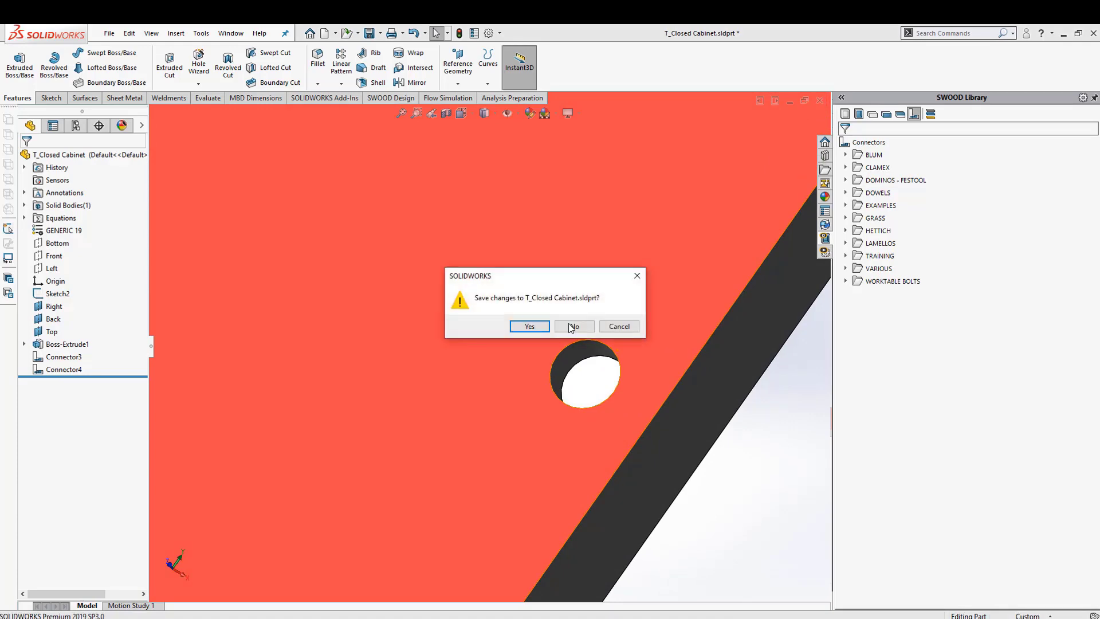
pyautogui.click(573, 329)
pyautogui.click(599, 309)
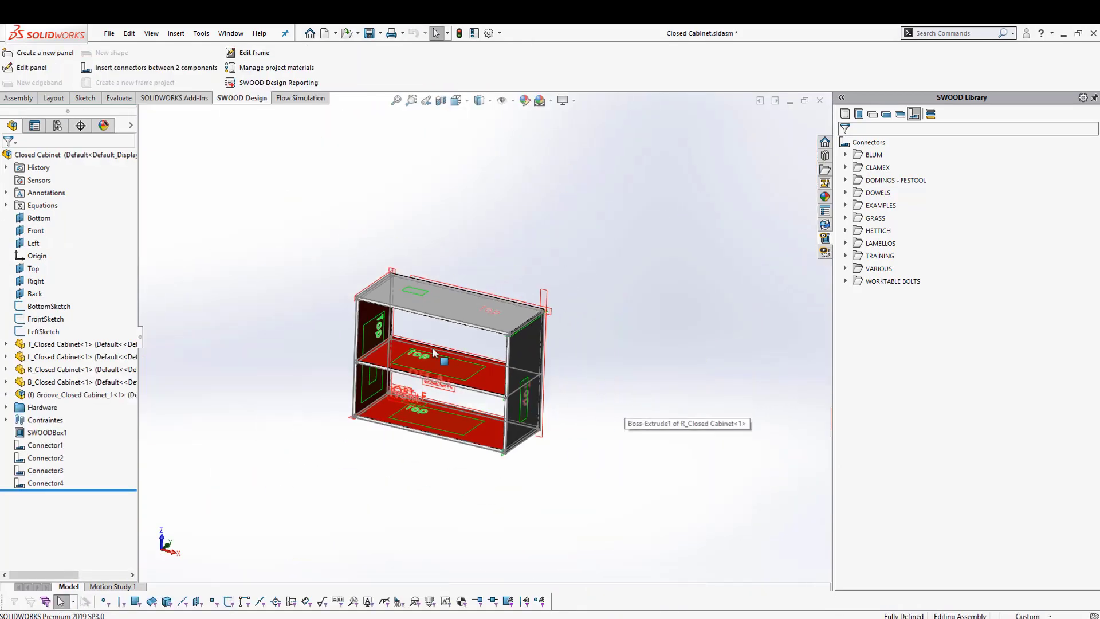
pyautogui.moveTo(433, 352); pyautogui.dragTo(471, 330, button='middle')
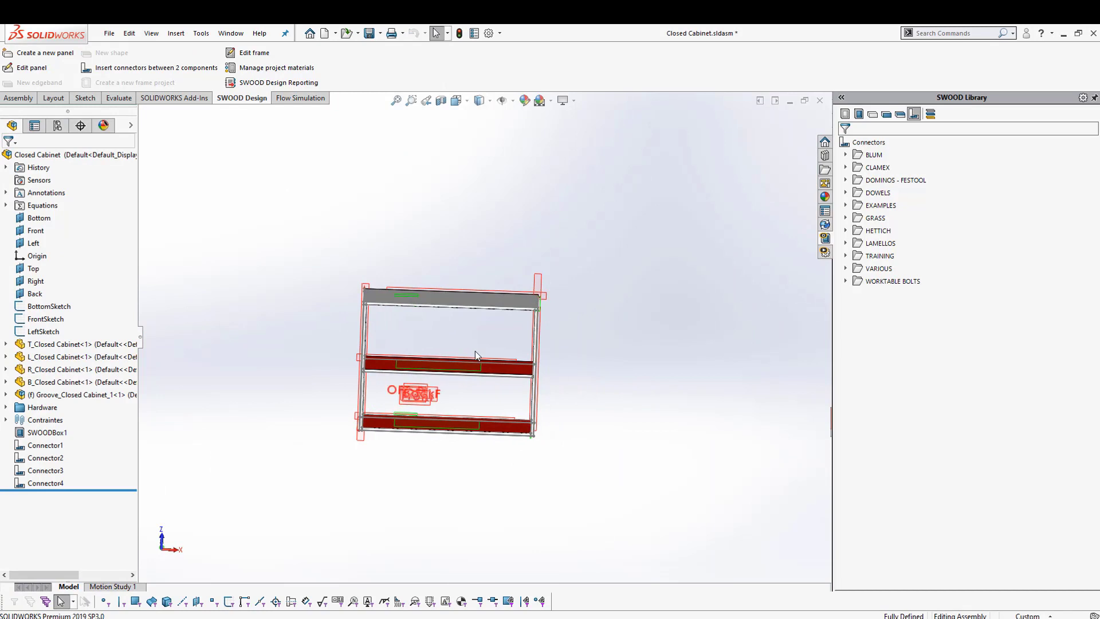